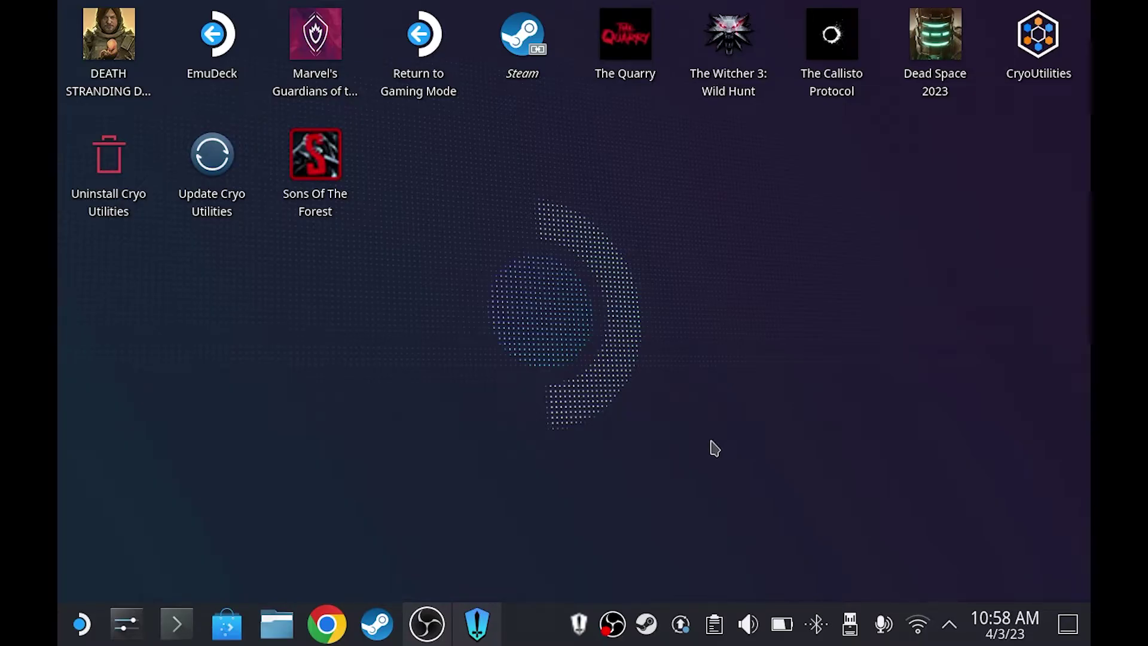
Search Discover for 'heroic', then switch to the already-installed Heroic Games Launcher window.
{"action": "left_click", "coordinate": [243, 628]}
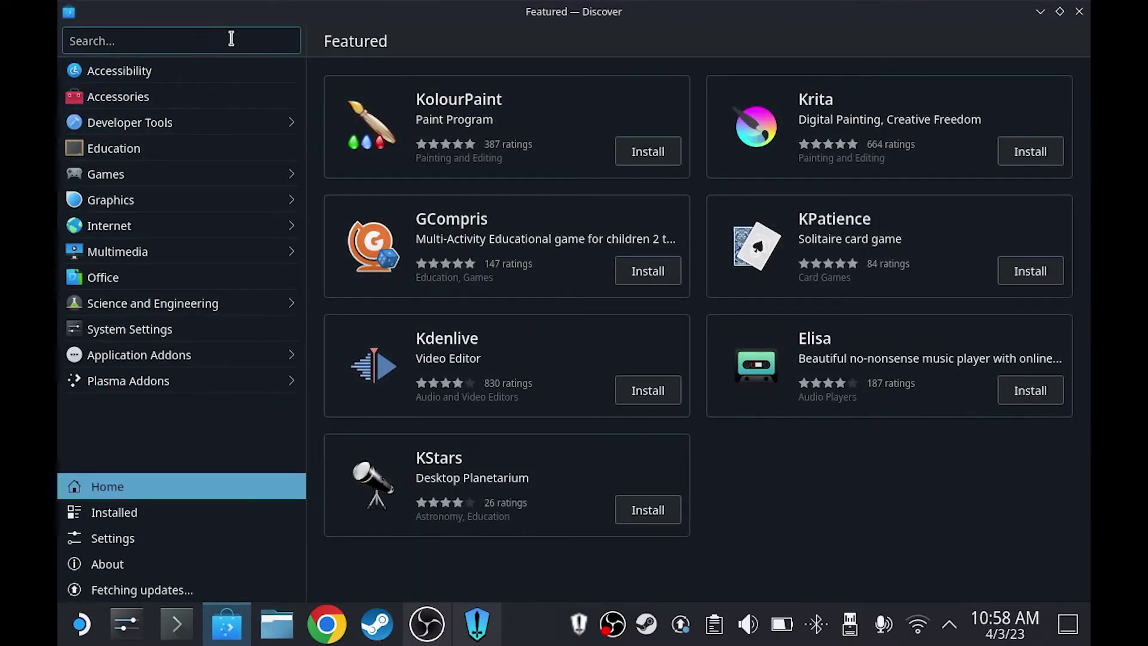
{"action": "left_click", "coordinate": [230, 38]}
{"action": "type", "text": "heroic"}
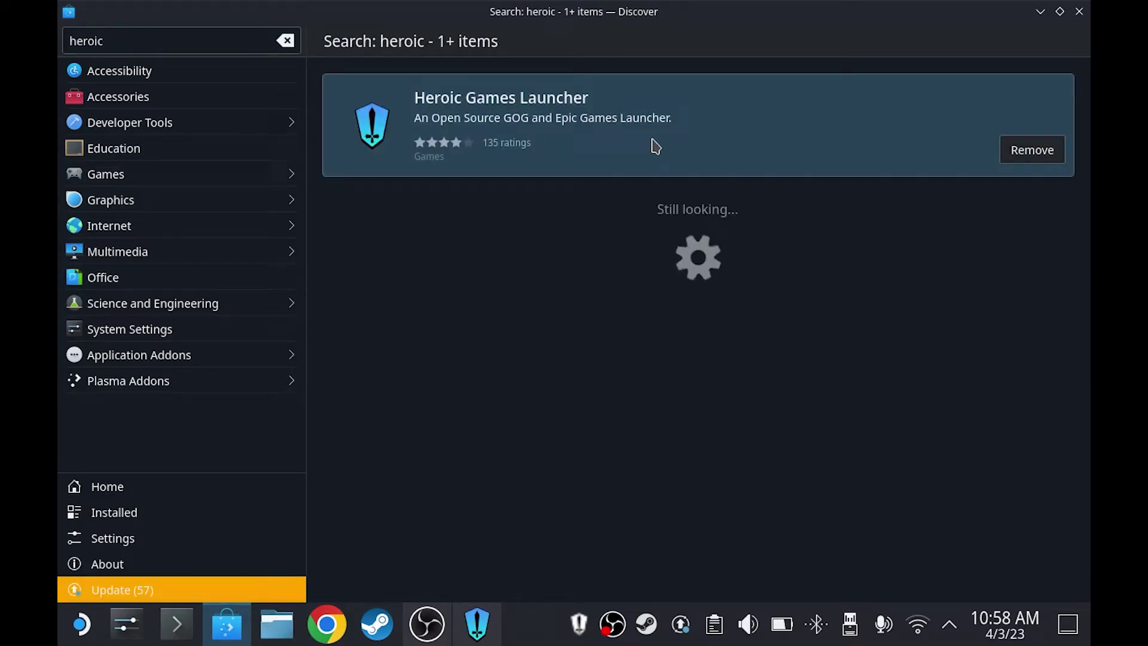
{"action": "left_click", "coordinate": [477, 623]}
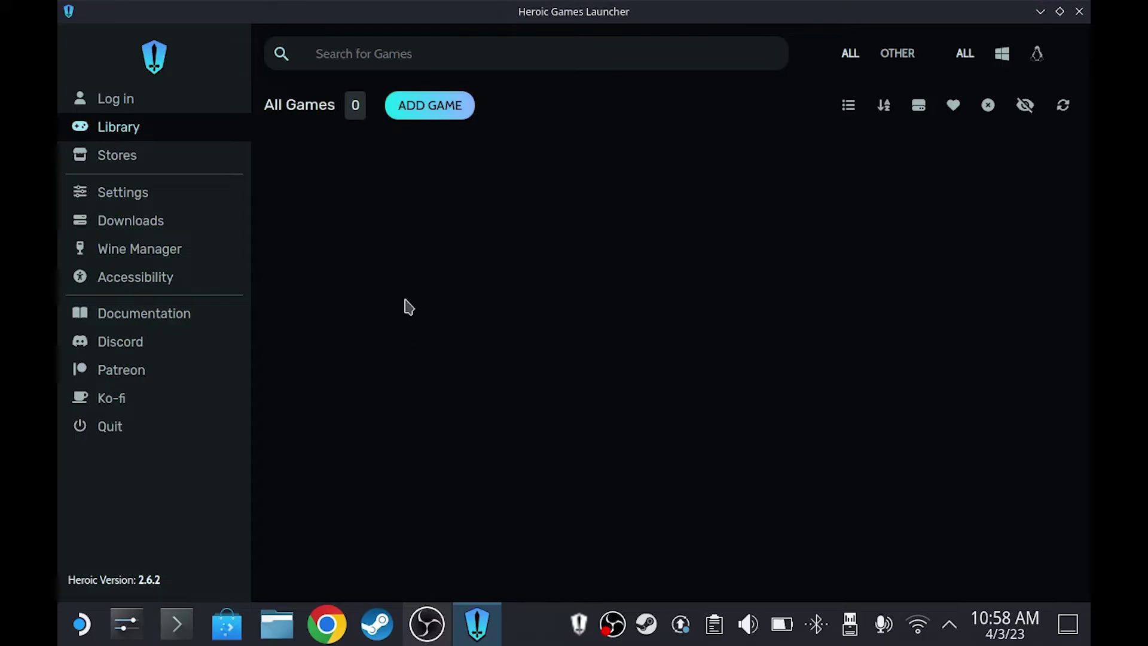
Open Wine Manager's PROTON-GE list, where Proton-GE-Proton7-53 is already installed.
{"action": "left_click", "coordinate": [165, 251]}
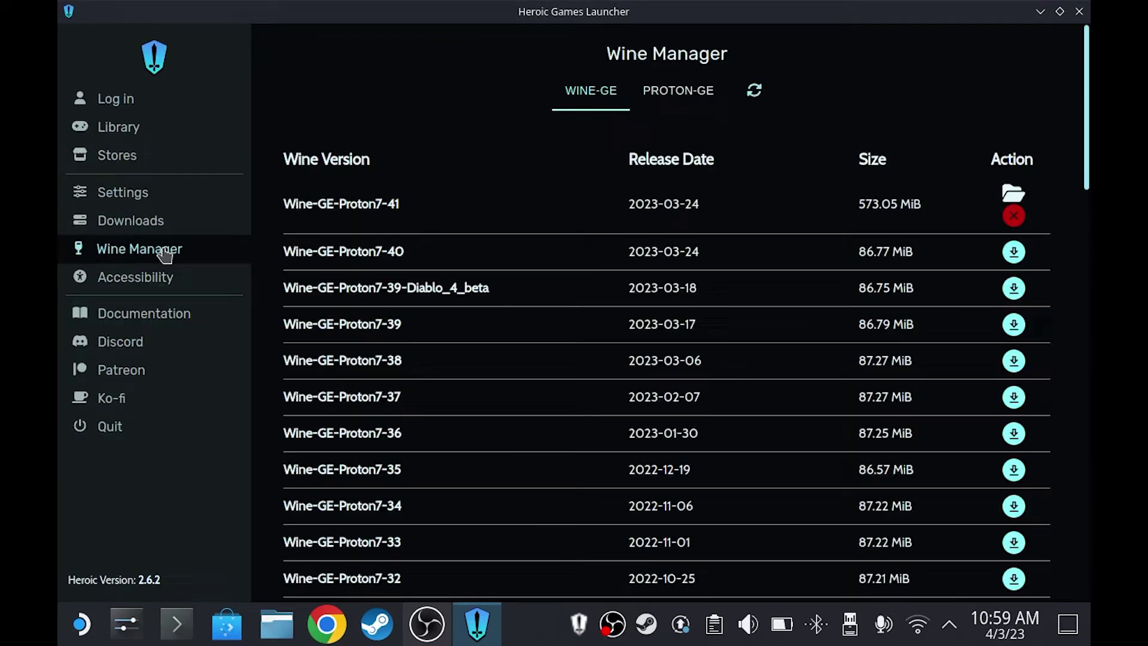
{"action": "left_click", "coordinate": [667, 102]}
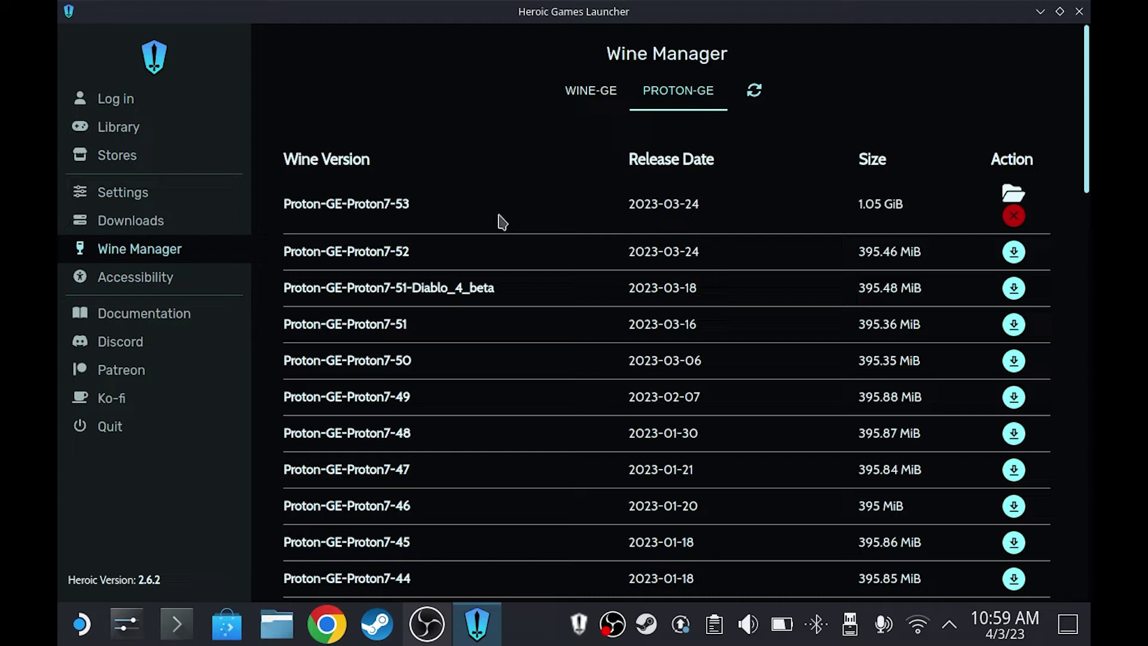
Start a manual game entry titled 'The Last Of Us Part 1' with the SteamGridDB cover URL as its image.
{"action": "left_click", "coordinate": [120, 130]}
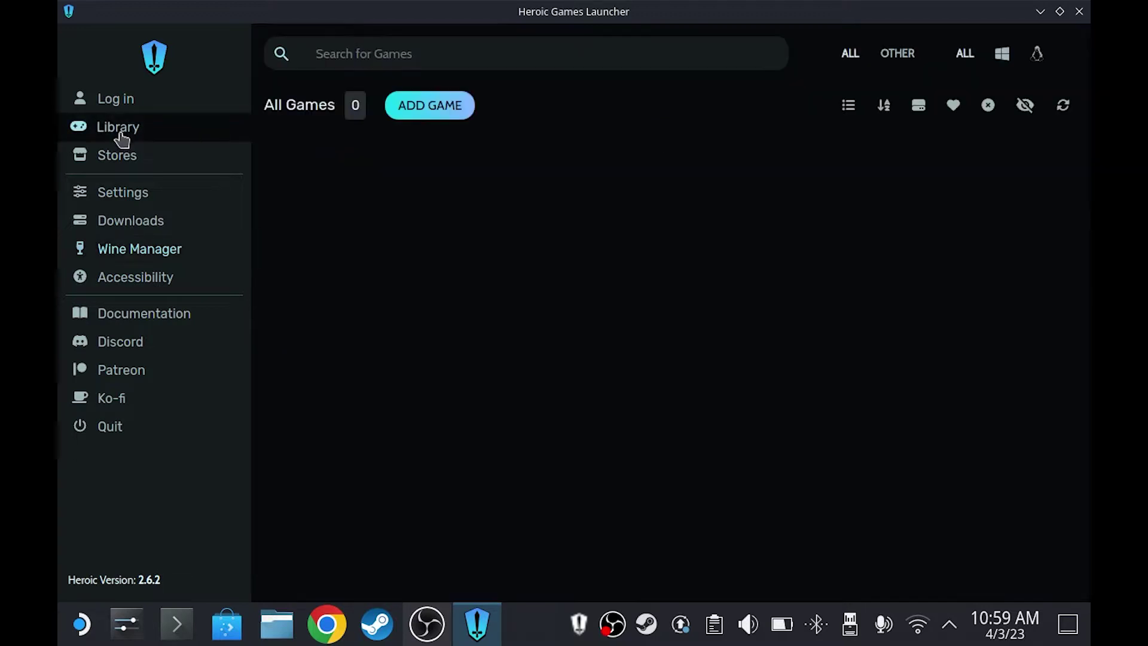
{"action": "left_click", "coordinate": [439, 115]}
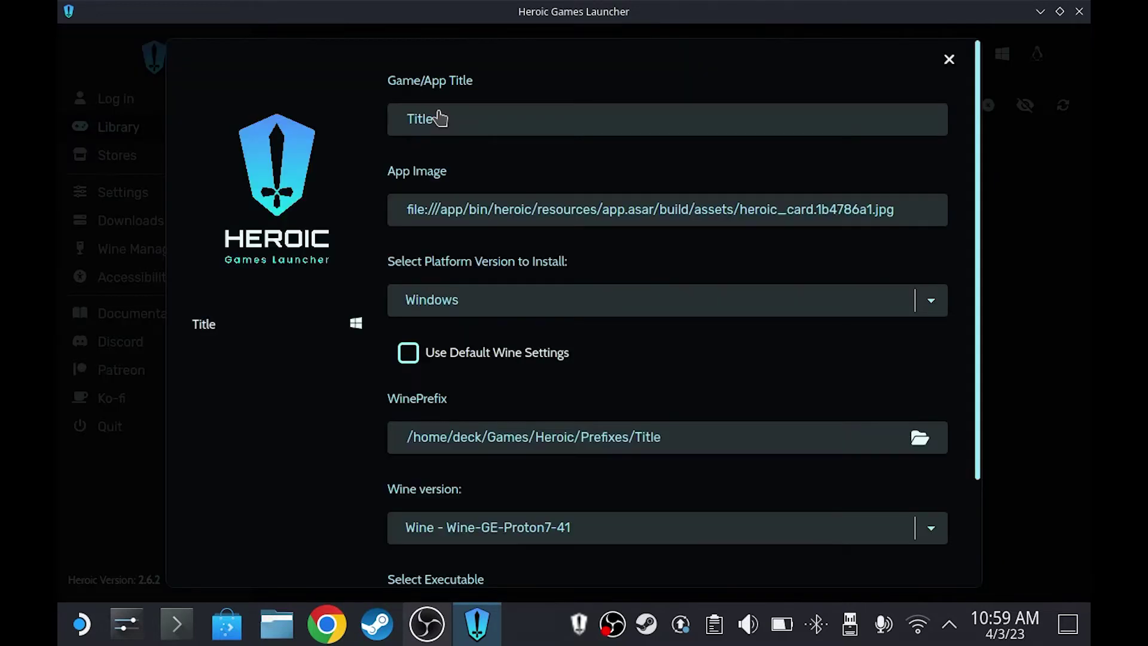
{"action": "left_click", "coordinate": [476, 127]}
{"action": "key", "text": "ctrl+a"}
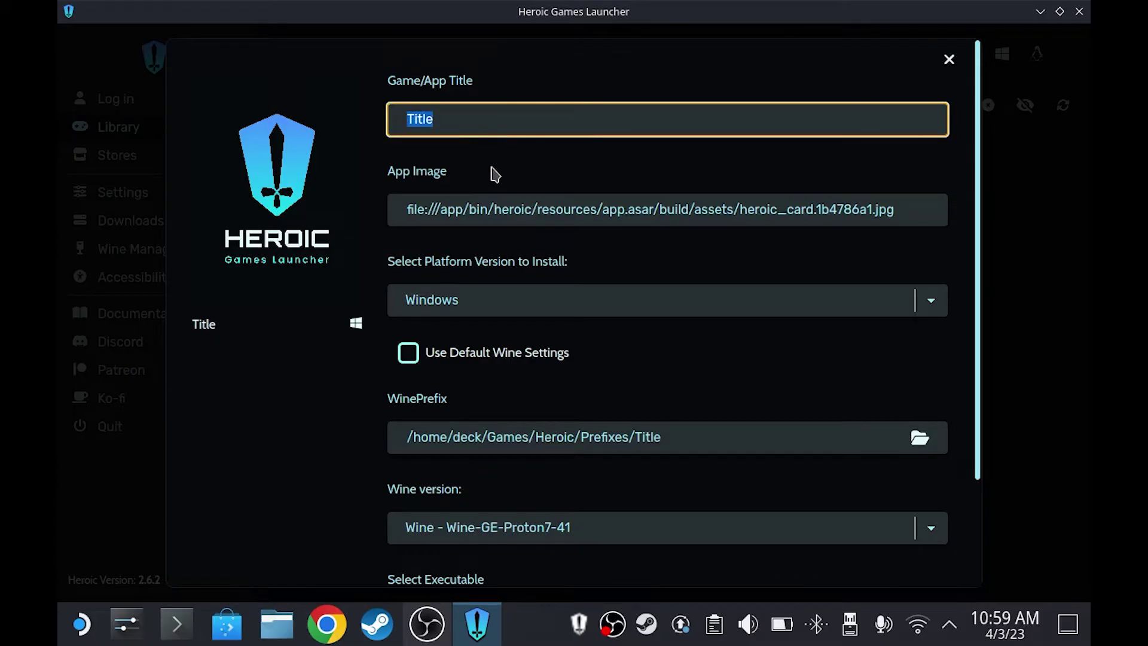
{"action": "type", "text": "The Last Of"}
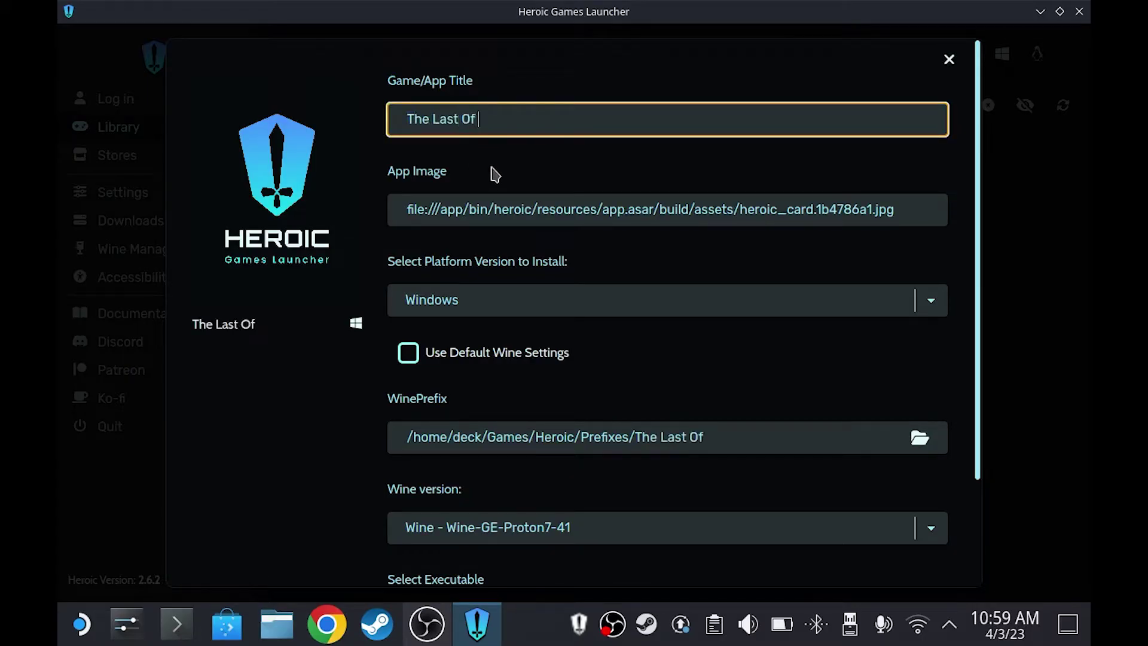
{"action": "type", "text": " Us pa"}
{"action": "type", "text": "Par"}
{"action": "key", "text": "Tab"}
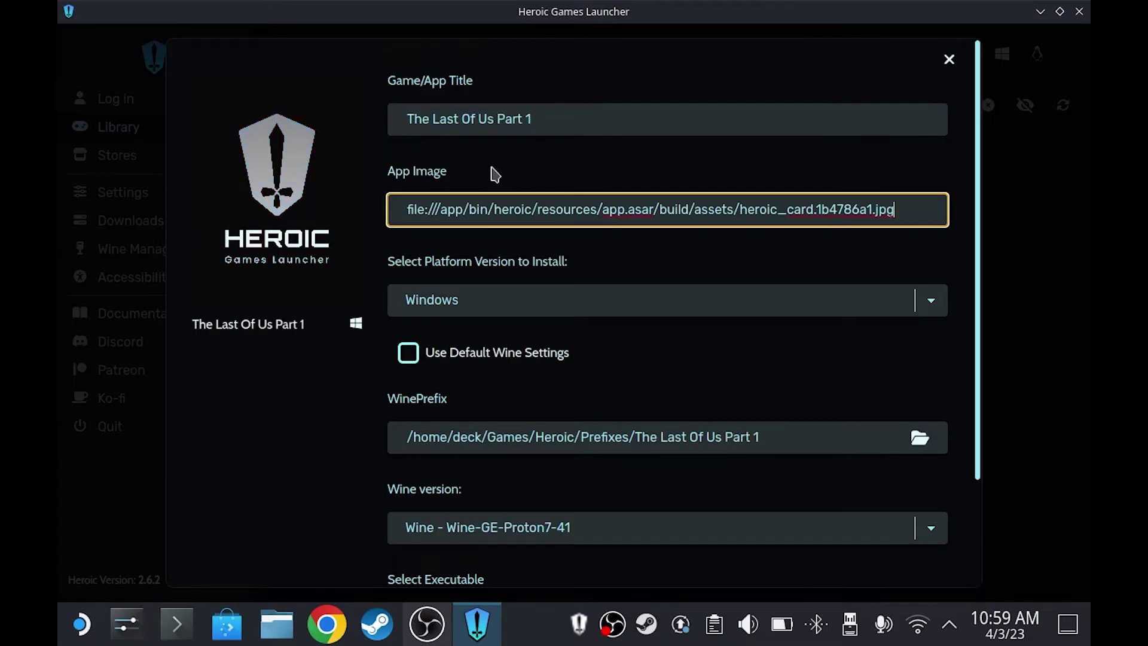
{"action": "key", "text": "ctrl+a"}
{"action": "key", "text": "ctrl+v"}
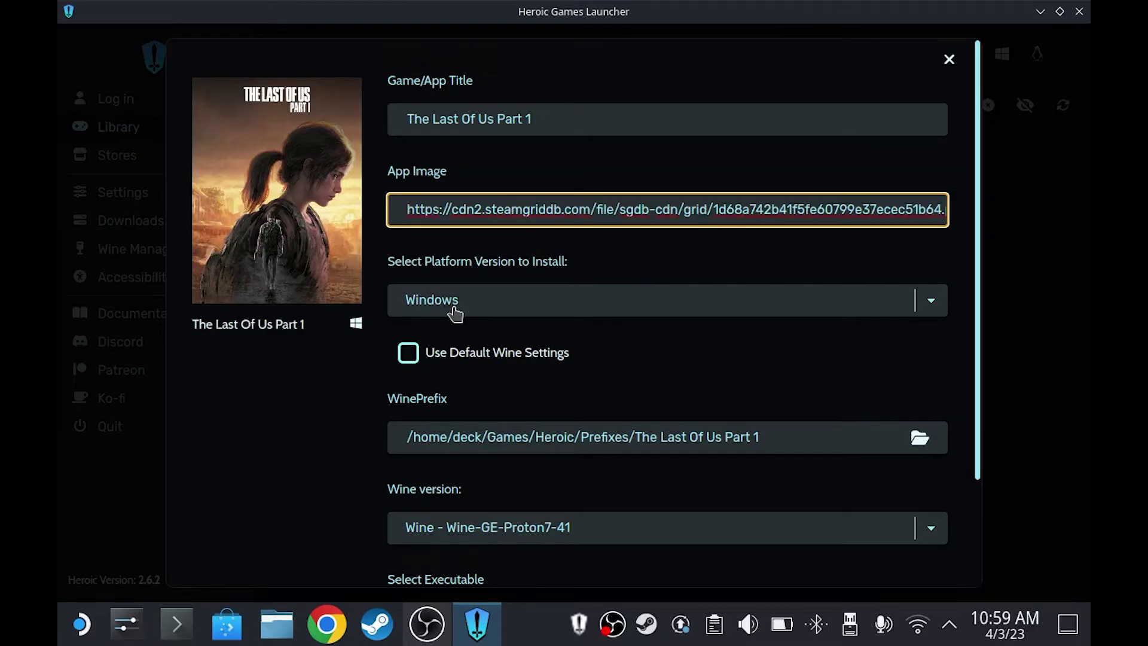
In the WinePrefix folder picker, create a new 'tlou' folder under Games/Heroic/Prefixes.
{"action": "left_click", "coordinate": [784, 396]}
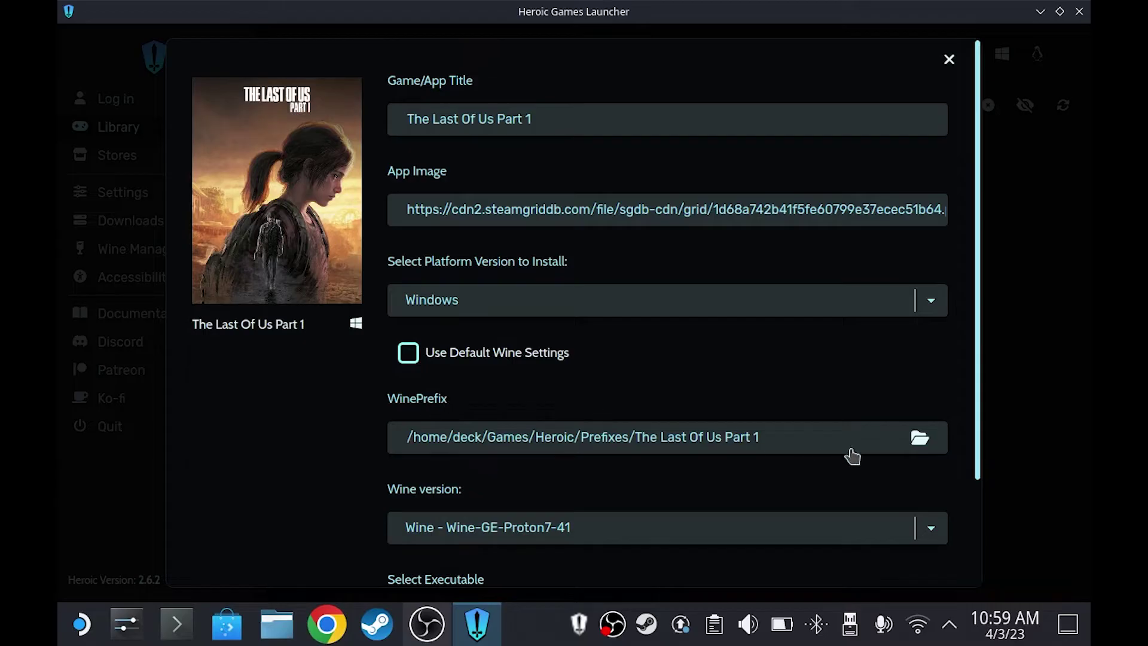
{"action": "left_click", "coordinate": [919, 438]}
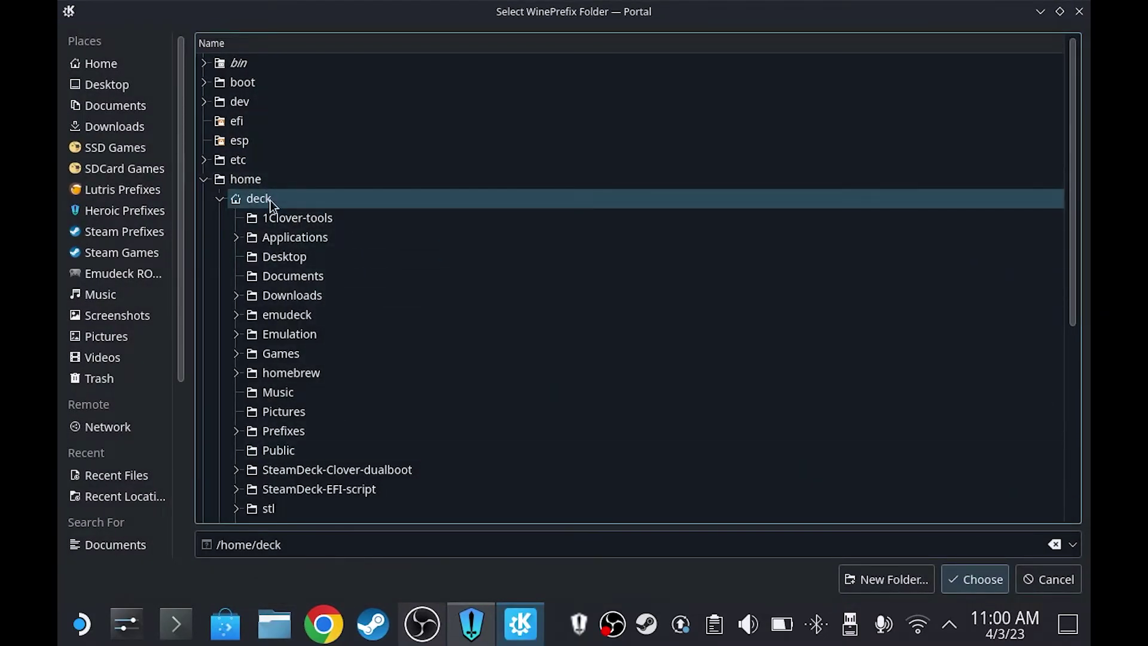
{"action": "left_click", "coordinate": [234, 355]}
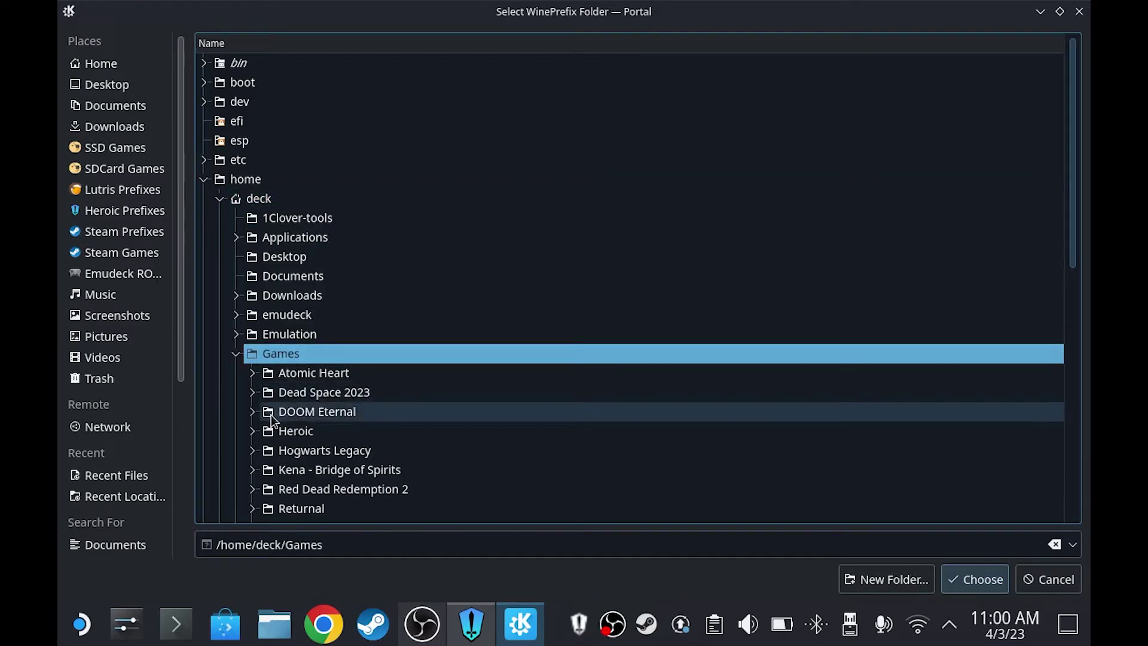
{"action": "left_click", "coordinate": [254, 432]}
{"action": "left_click", "coordinate": [299, 432]}
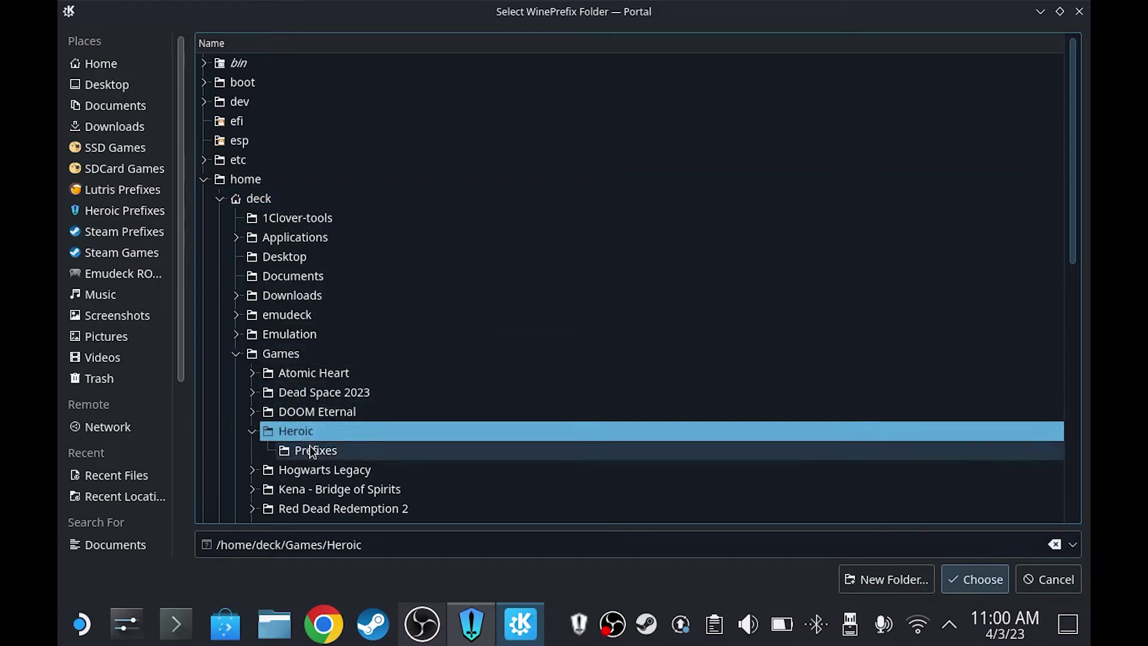
{"action": "left_click", "coordinate": [310, 449]}
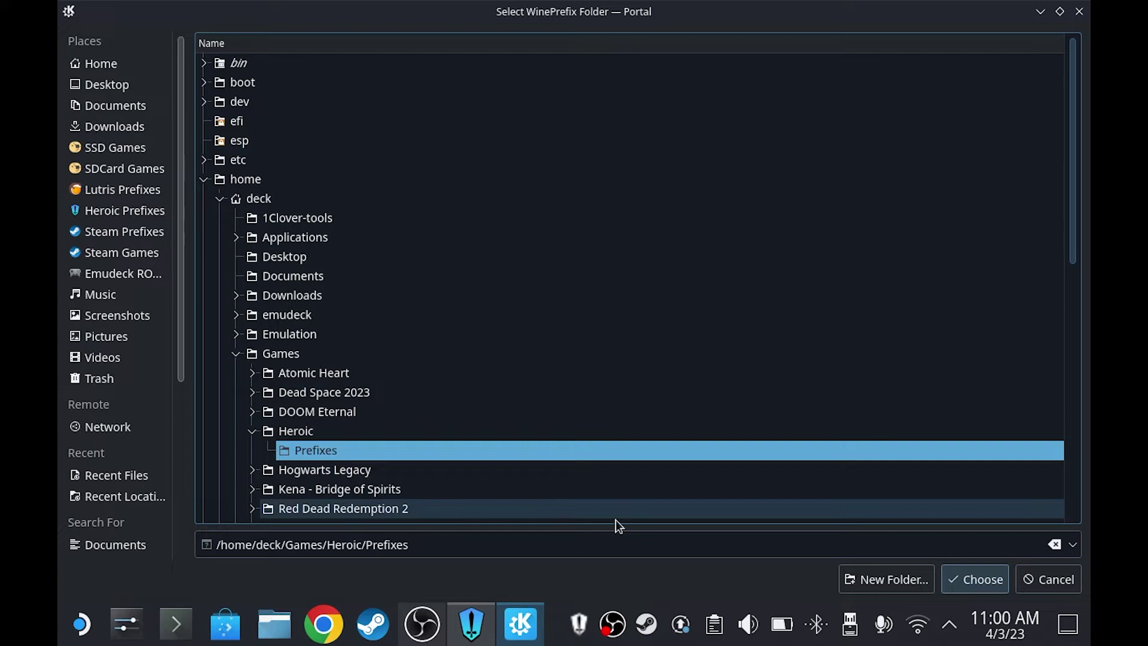
{"action": "left_click", "coordinate": [850, 580]}
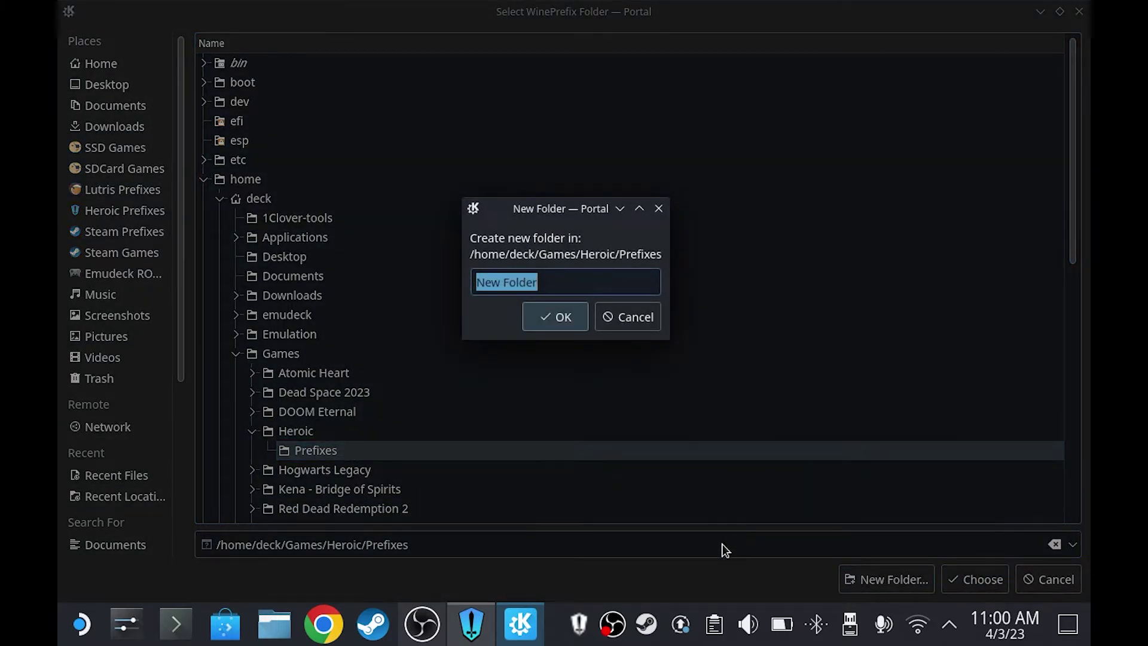
{"action": "type", "text": "tlou"}
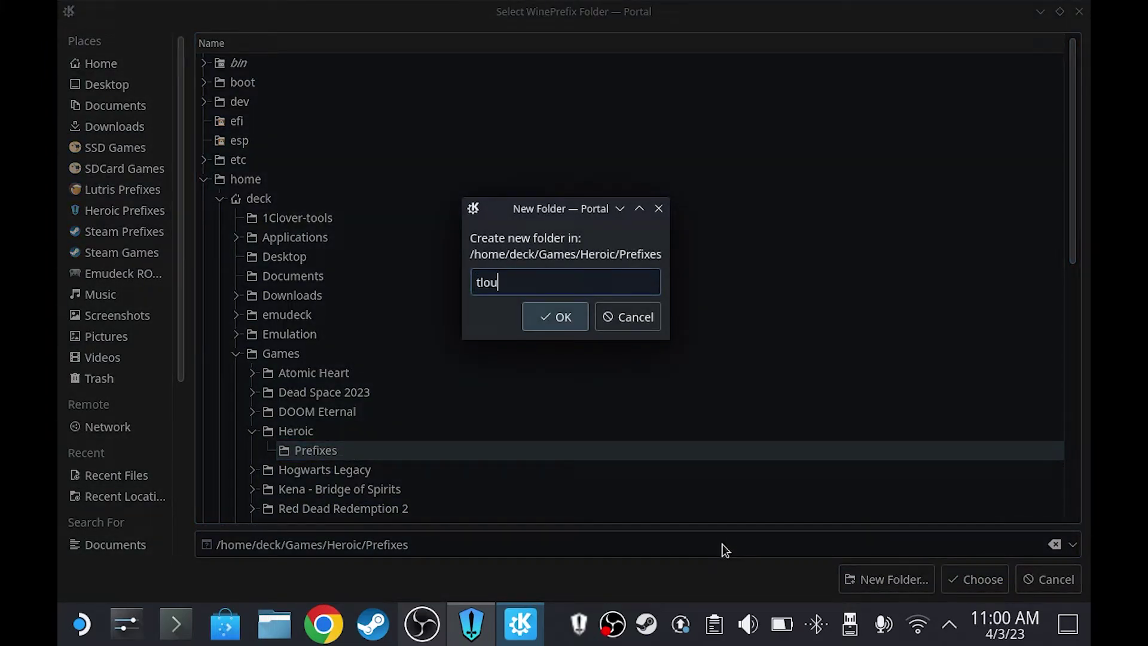
{"action": "left_click", "coordinate": [561, 326]}
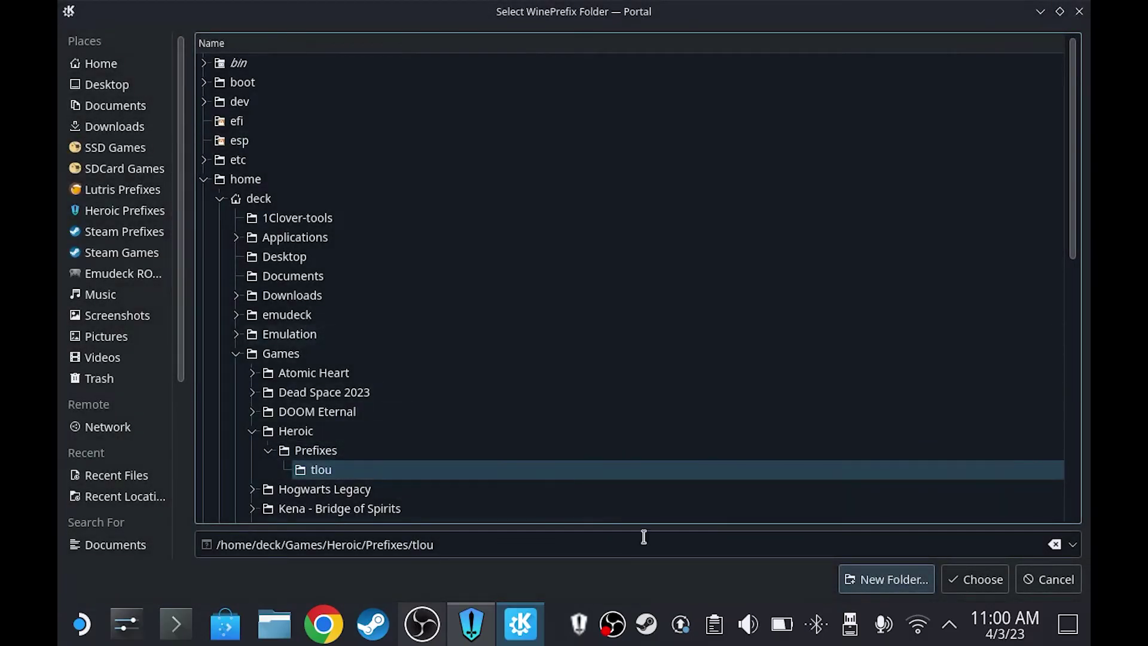
Use the tlou folder as the WinePrefix and GE-Proton7-53 as the Wine version.
{"action": "left_click", "coordinate": [969, 581]}
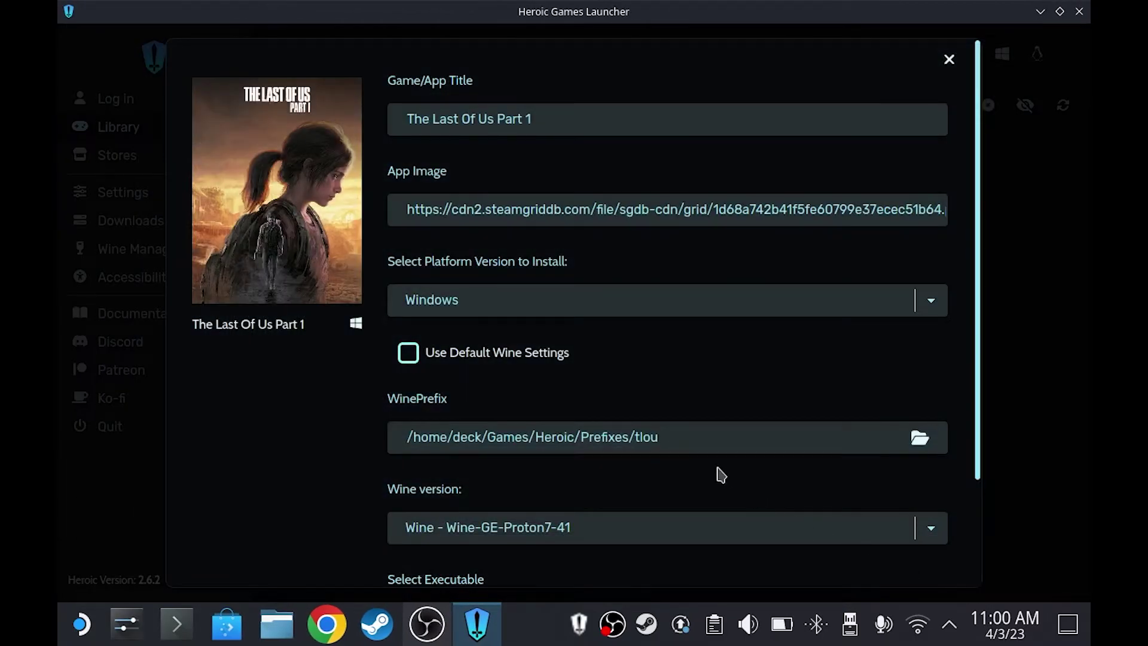
{"action": "scroll", "coordinate": [720, 474], "scroll_direction": "down", "scroll_amount": 3}
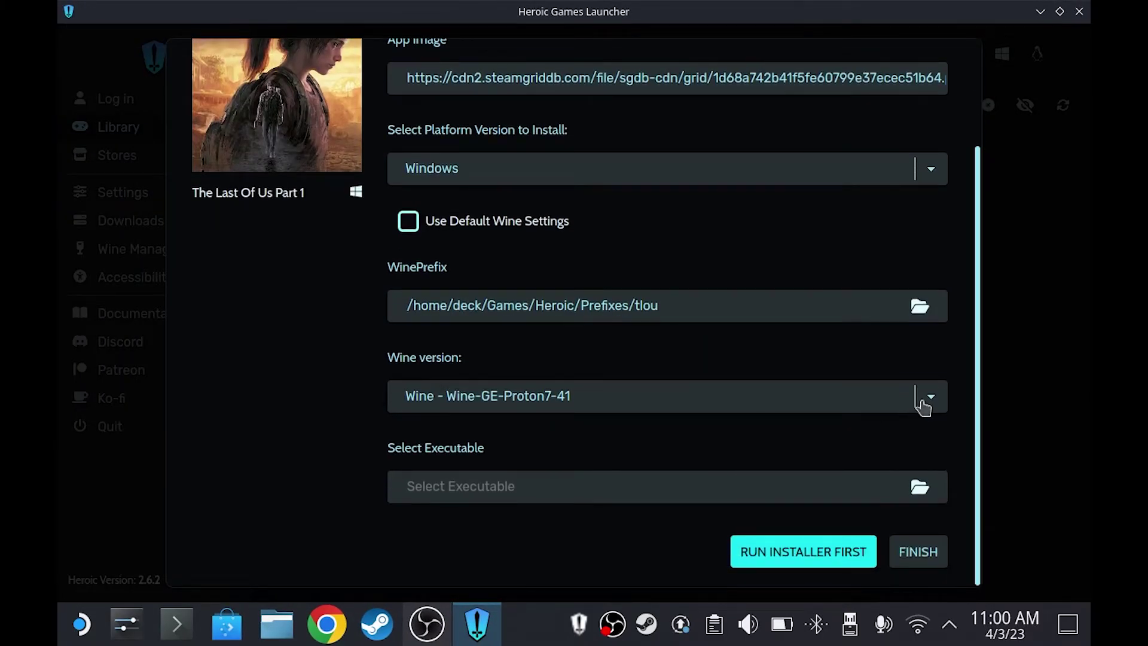
{"action": "left_click", "coordinate": [923, 399]}
{"action": "left_click", "coordinate": [540, 553]}
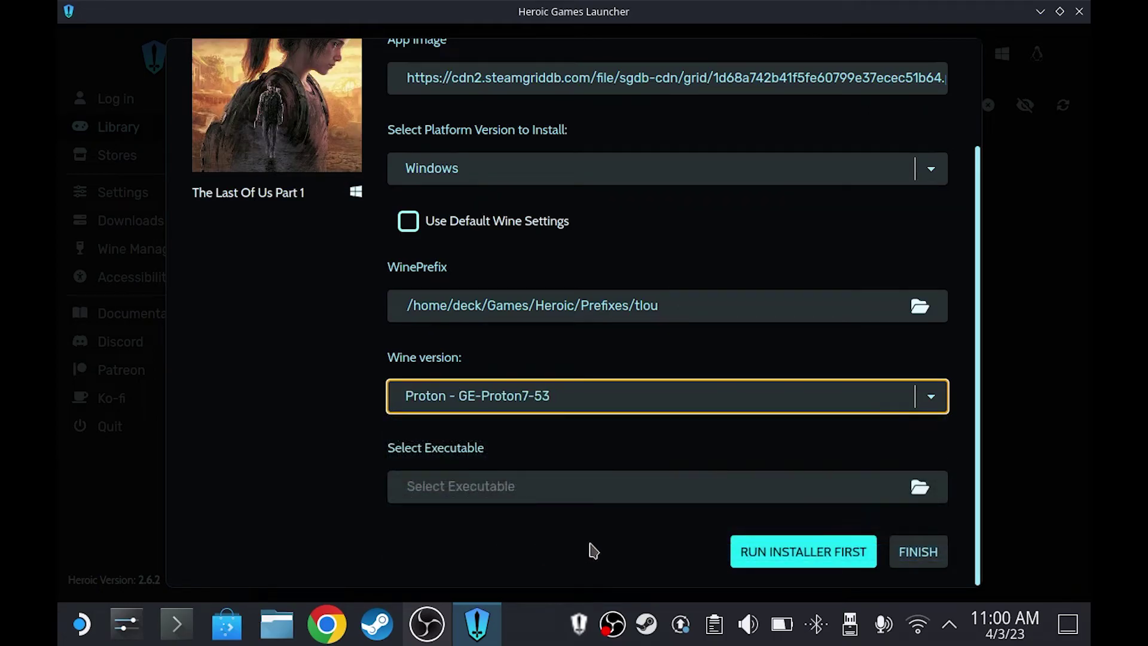
{"action": "left_click", "coordinate": [805, 551]}
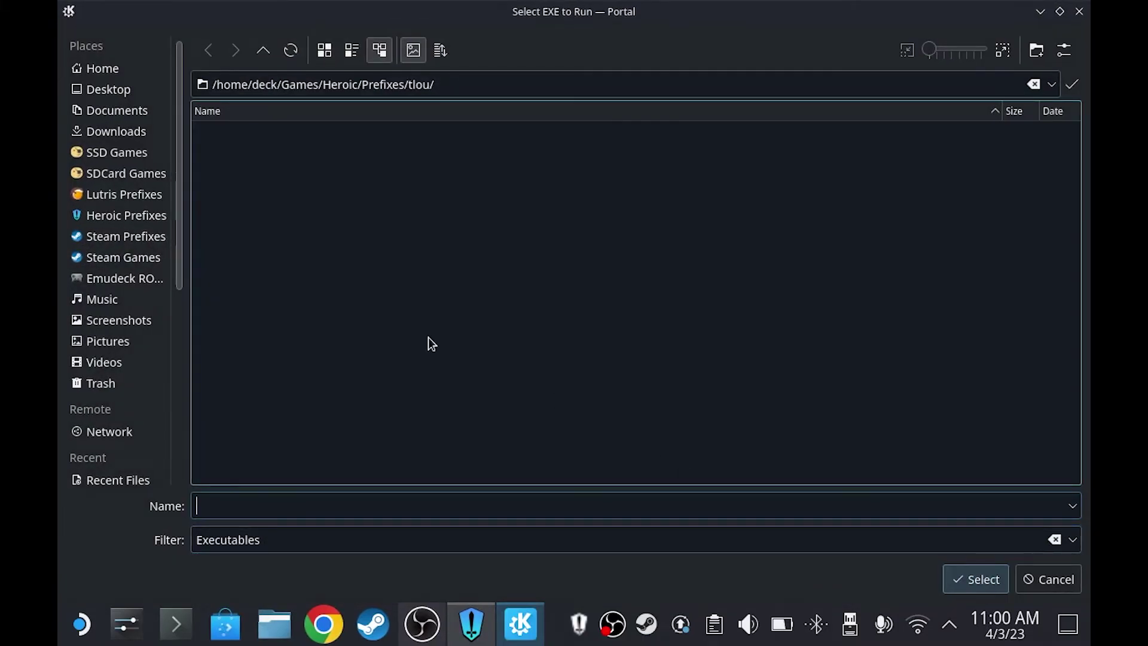
{"action": "left_click", "coordinate": [1047, 578]}
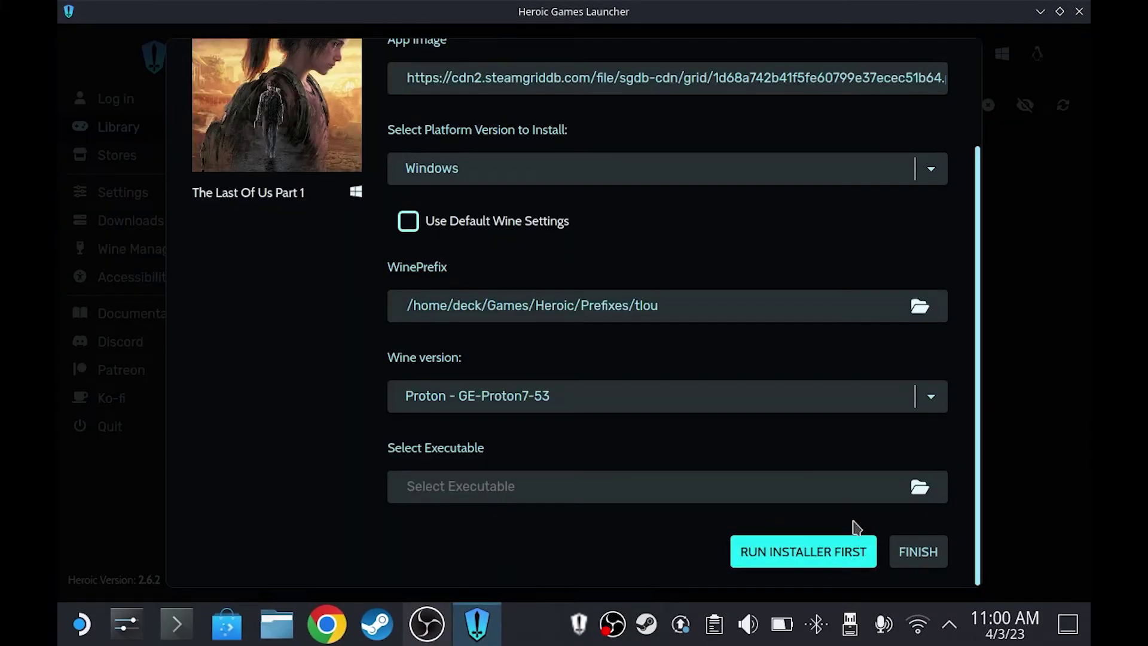
Set launcher.exe from the SD card's The Last of Us folder as the executable and finish adding.
{"action": "left_click", "coordinate": [918, 488]}
{"action": "left_click", "coordinate": [149, 173]}
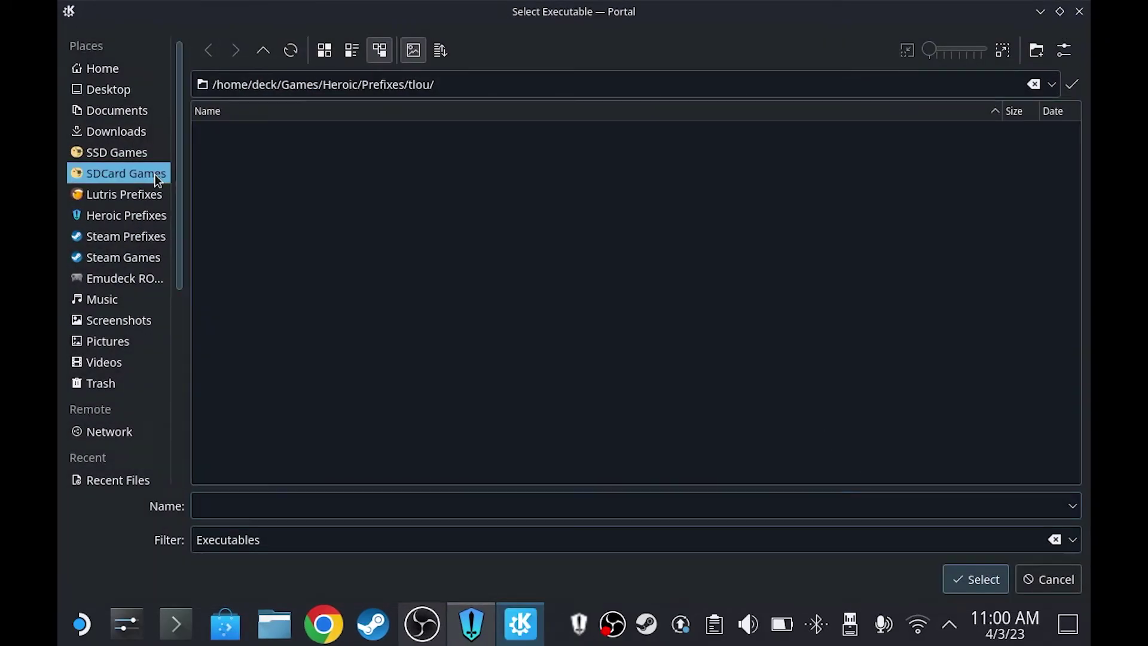
{"action": "left_click", "coordinate": [249, 235]}
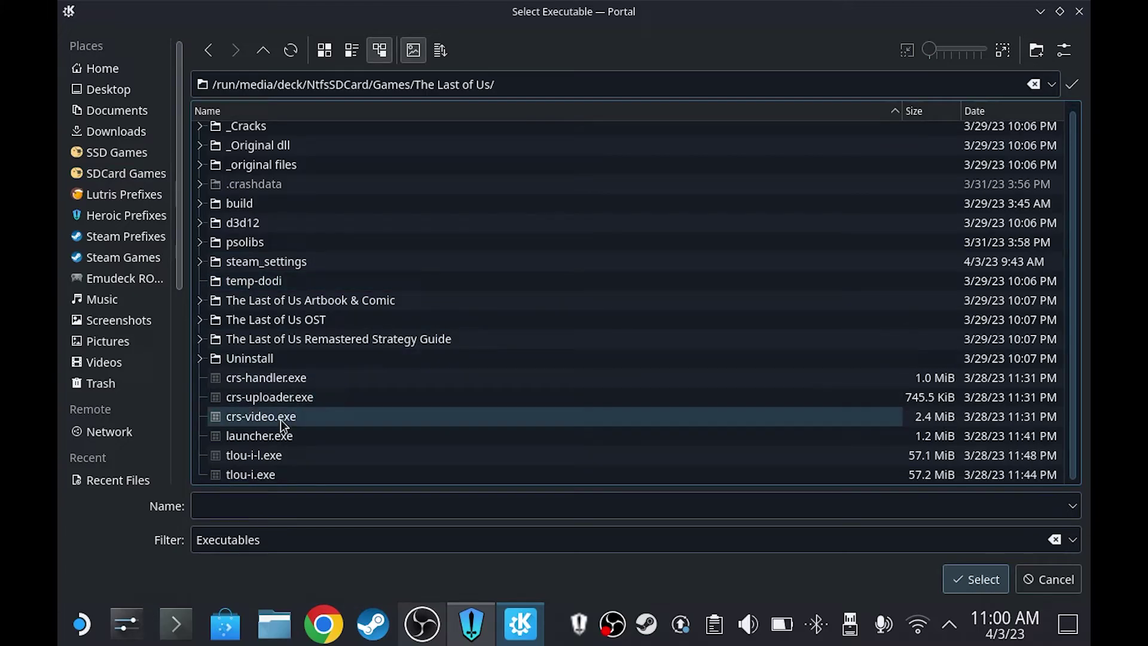
{"action": "left_click", "coordinate": [268, 436]}
{"action": "left_click", "coordinate": [969, 583]}
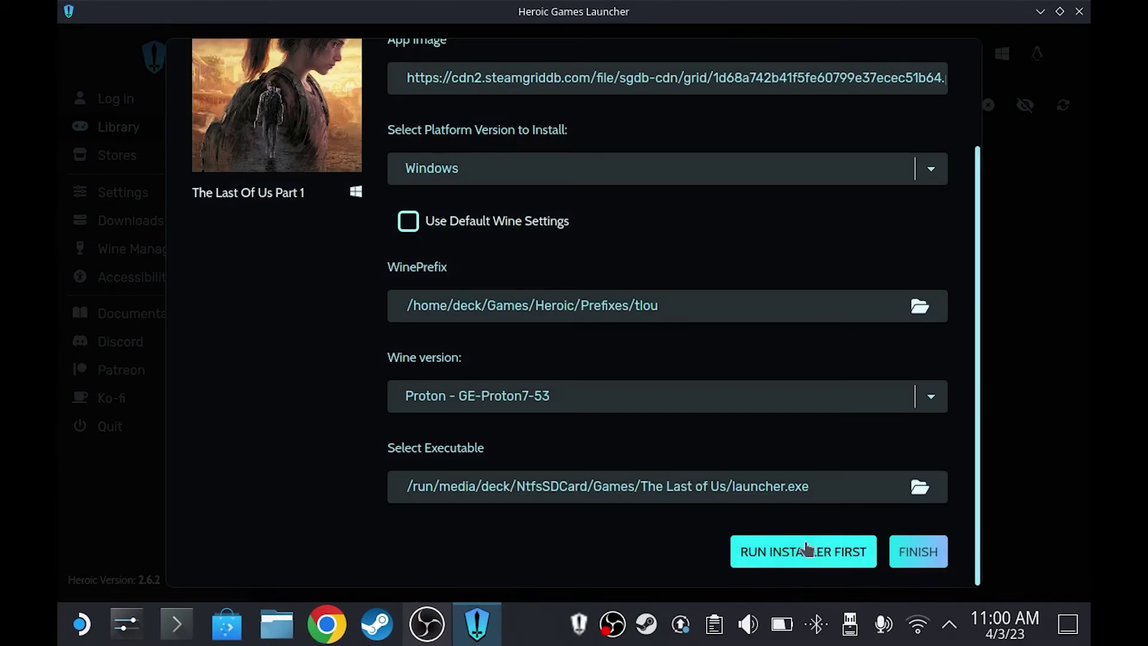
{"action": "left_click", "coordinate": [916, 551]}
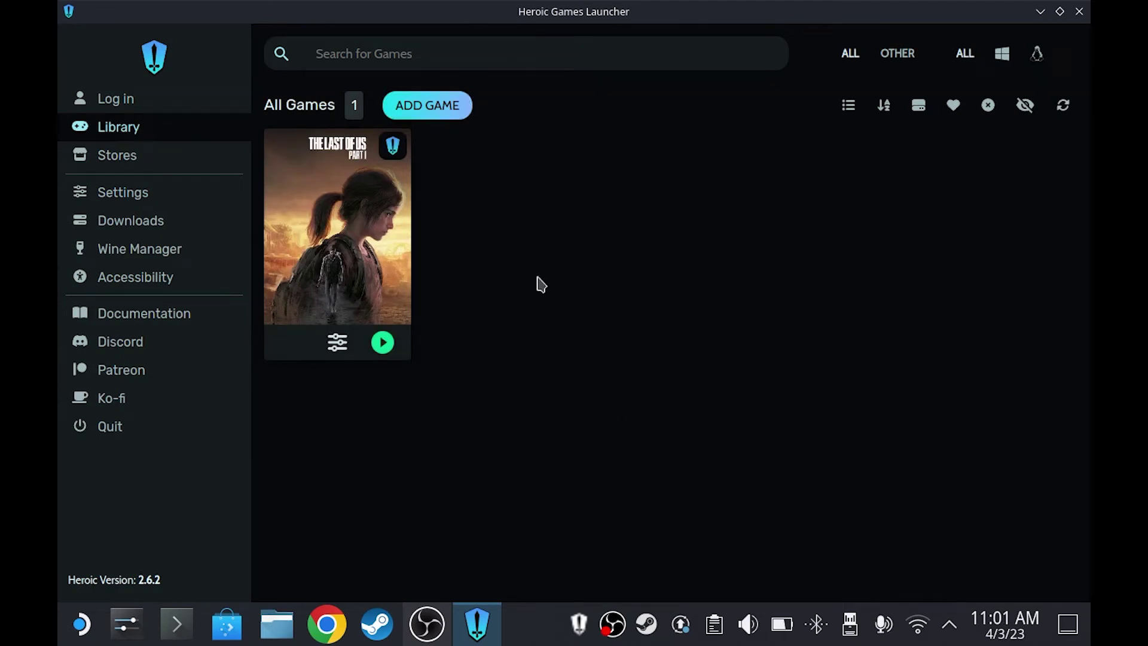
Open The Last Of Us Part 1's settings and check its prefix in WINECFG, which reports Windows 10.
{"action": "left_click", "coordinate": [337, 346]}
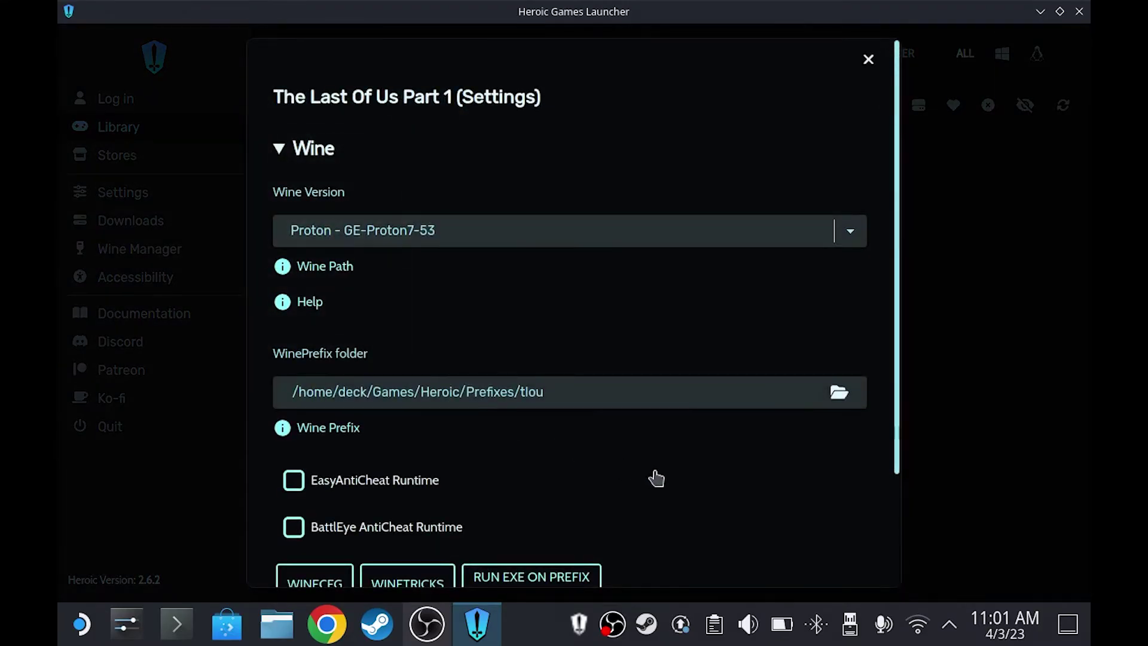
{"action": "scroll", "coordinate": [656, 478], "scroll_direction": "down", "scroll_amount": 3}
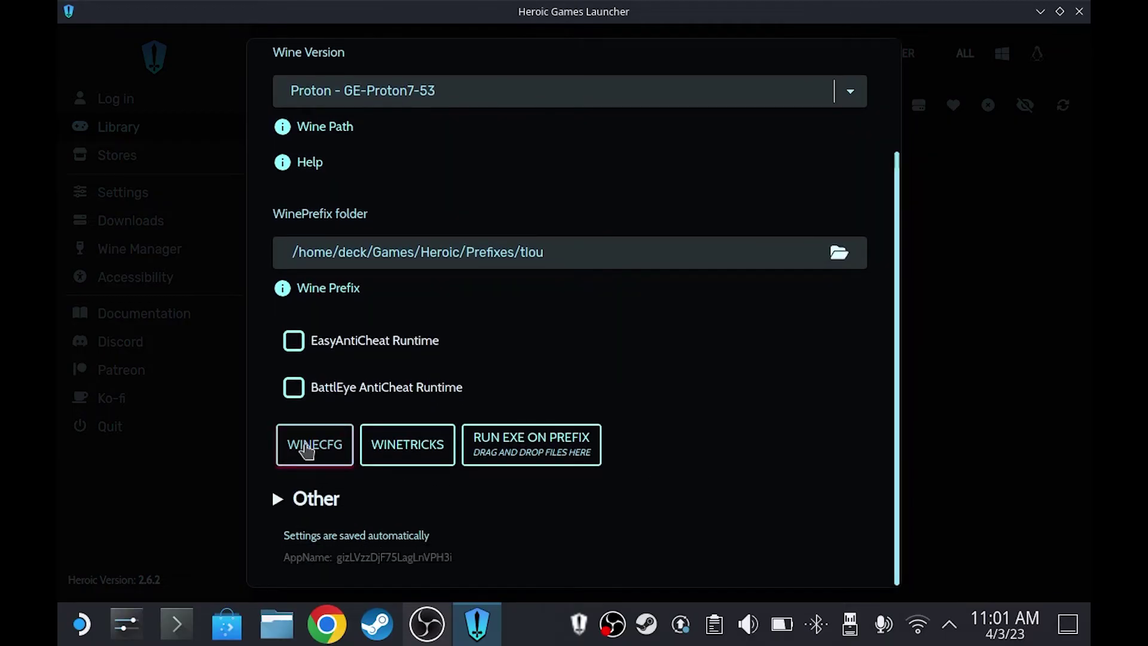
{"action": "left_click", "coordinate": [302, 450]}
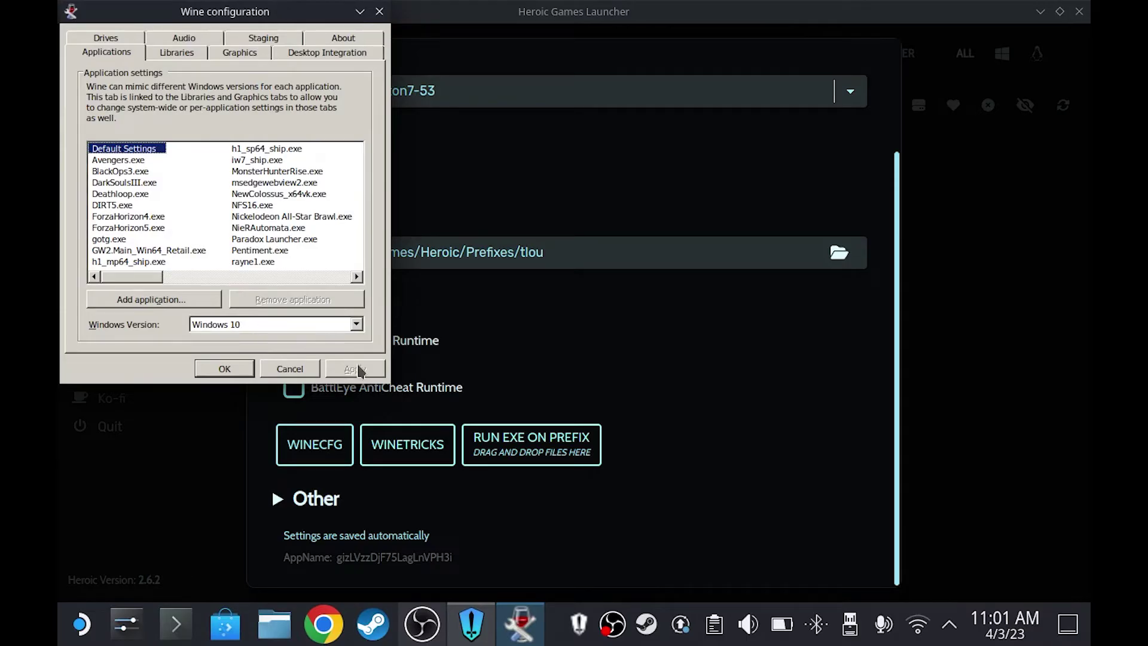
{"action": "left_click", "coordinate": [239, 372]}
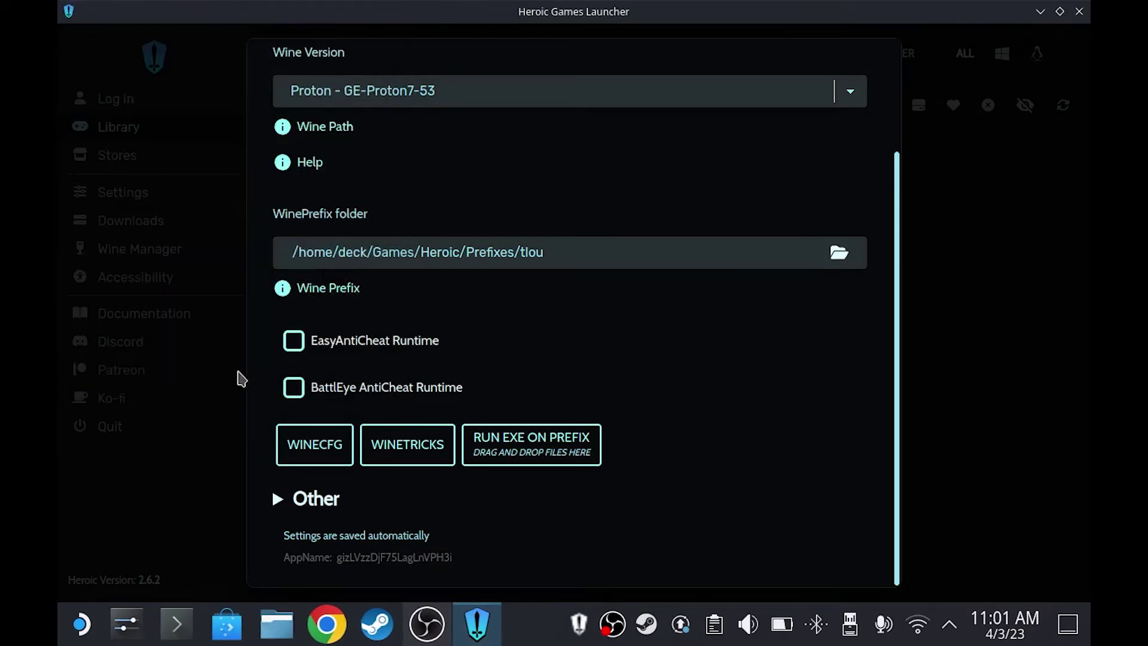
Run VC_redist.x64.exe from Downloads in the game's prefix and install Visual C++ 2015-2022 (x64).
{"action": "left_click", "coordinate": [533, 453]}
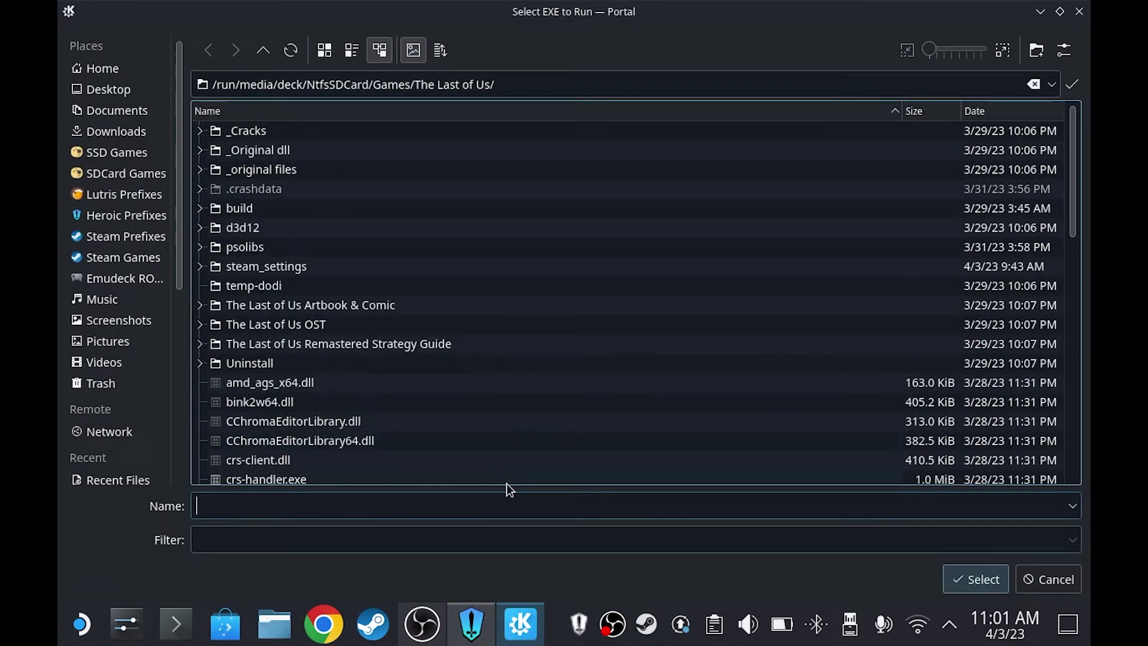
{"action": "left_click", "coordinate": [129, 132]}
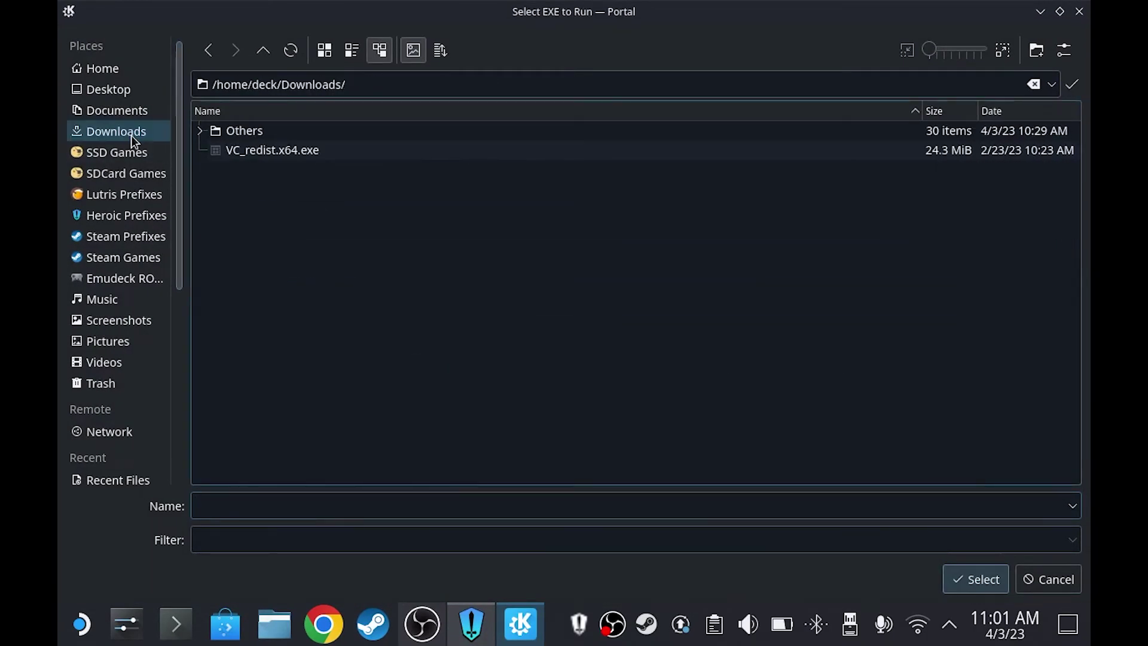
{"action": "left_click", "coordinate": [278, 154]}
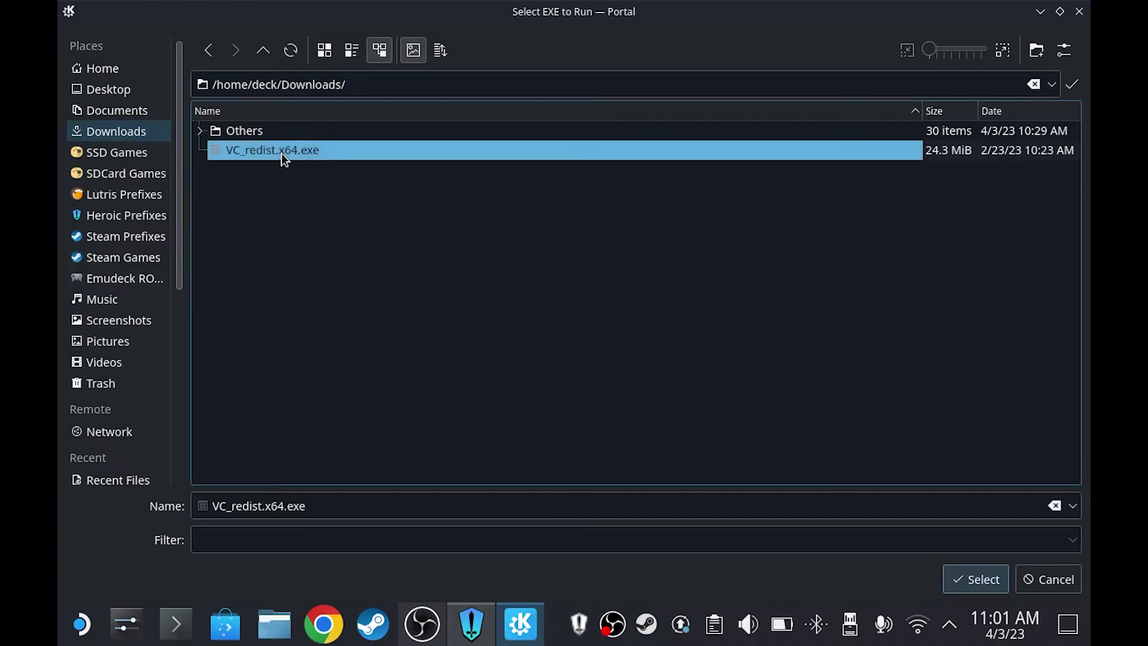
{"action": "left_click", "coordinate": [974, 579]}
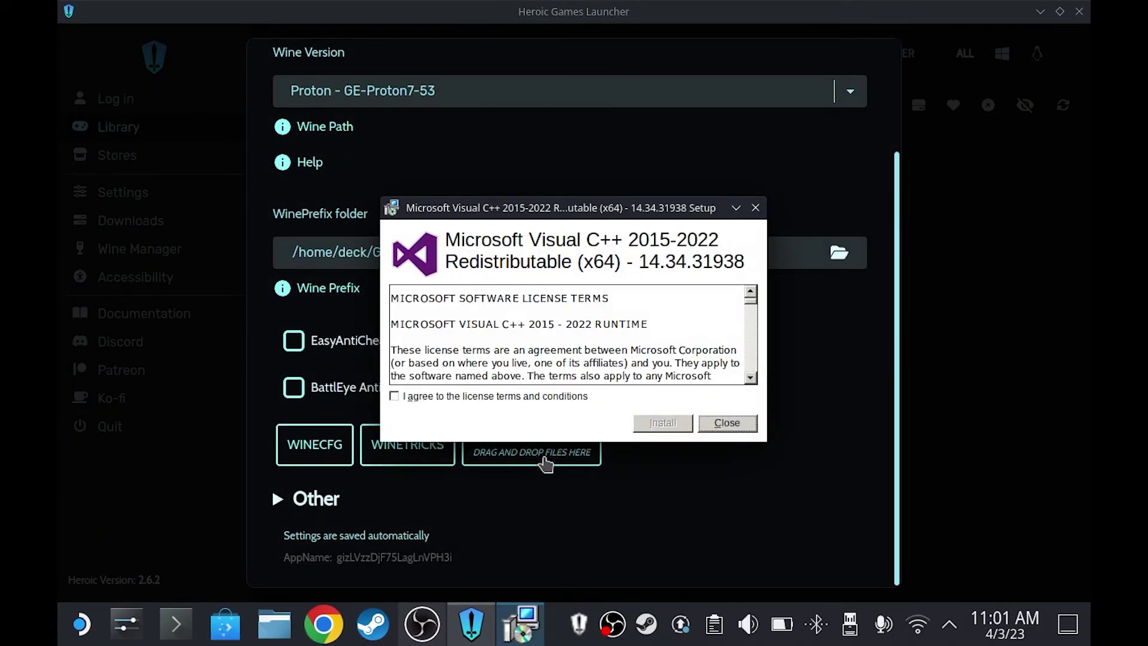
{"action": "left_click", "coordinate": [479, 396]}
{"action": "left_click", "coordinate": [662, 423]}
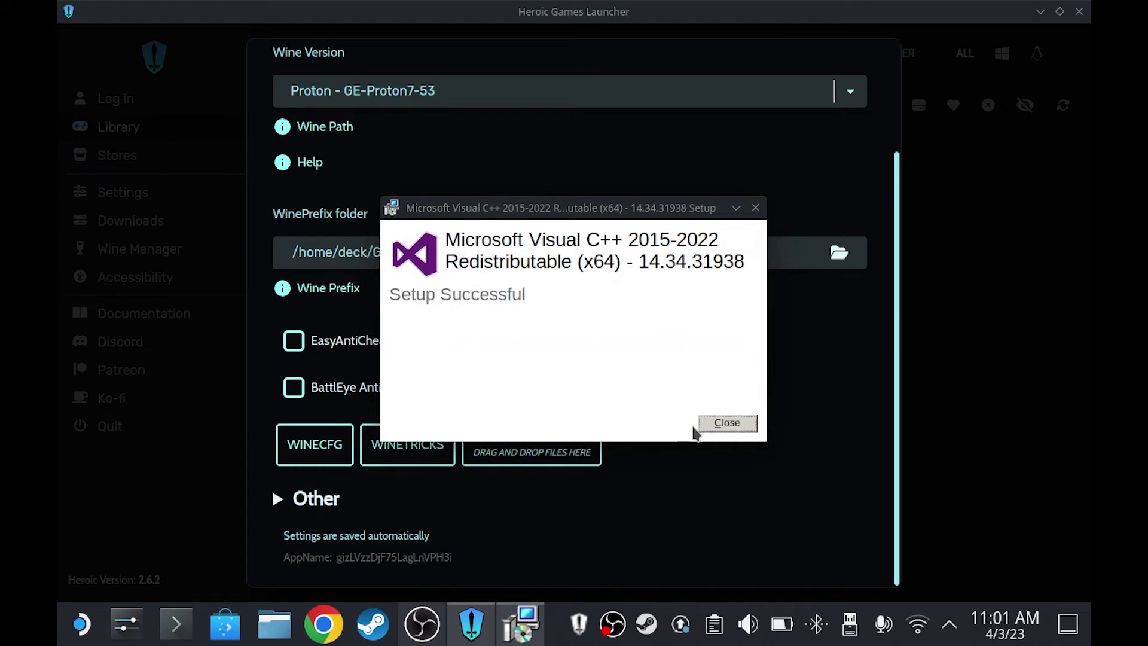
{"action": "left_click", "coordinate": [725, 423]}
{"action": "scroll", "coordinate": [789, 441], "scroll_direction": "up", "scroll_amount": 3}
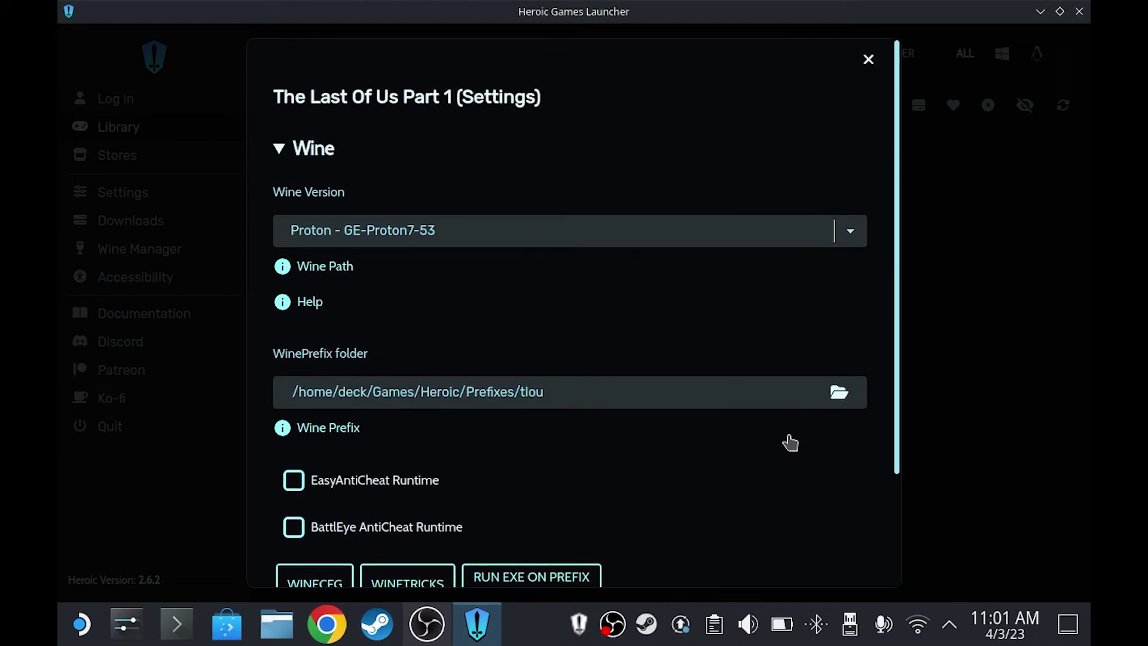
Add The Last Of Us Part 1 to Steam from its detail page, then close Heroic.
{"action": "left_click", "coordinate": [868, 59]}
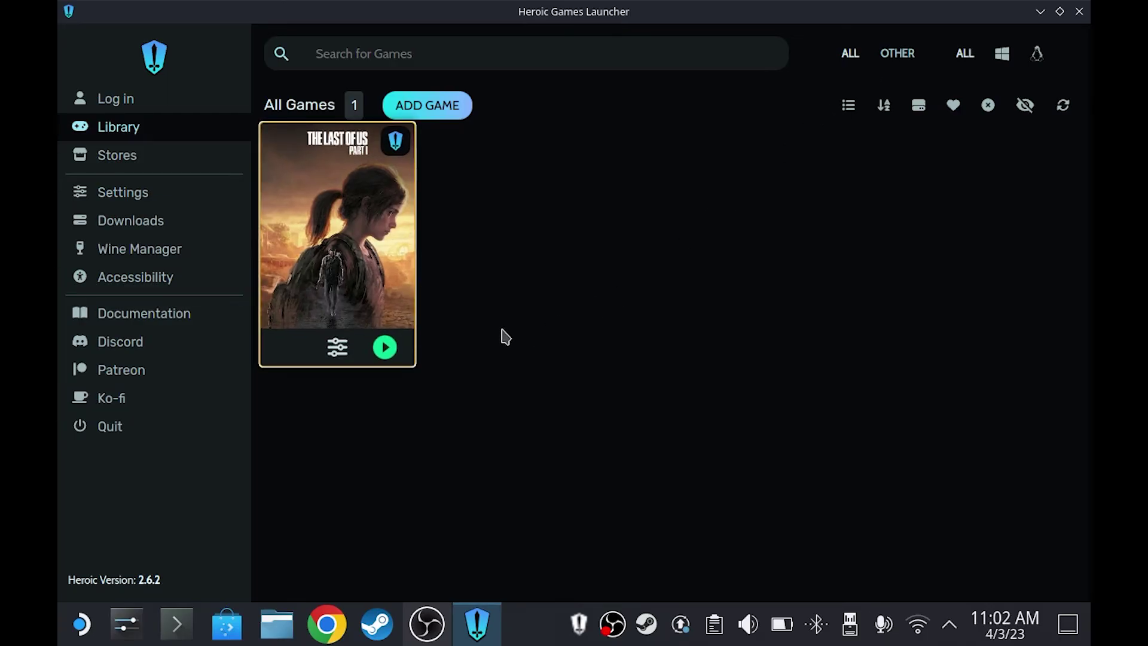
{"action": "left_click", "coordinate": [356, 233]}
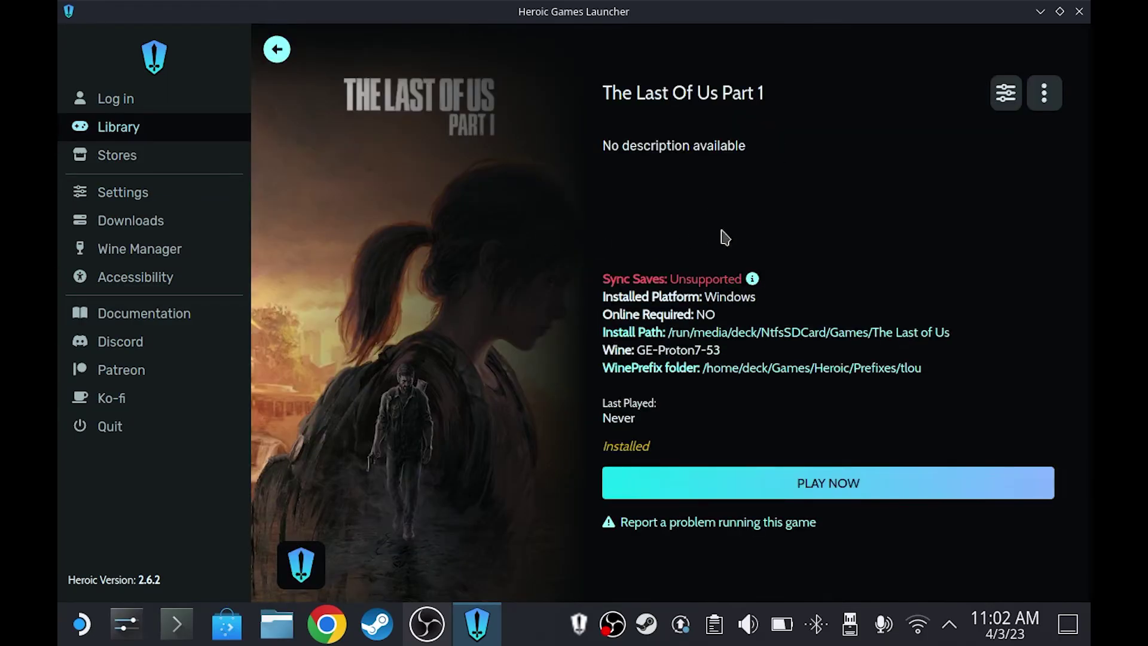
{"action": "left_click", "coordinate": [1043, 93]}
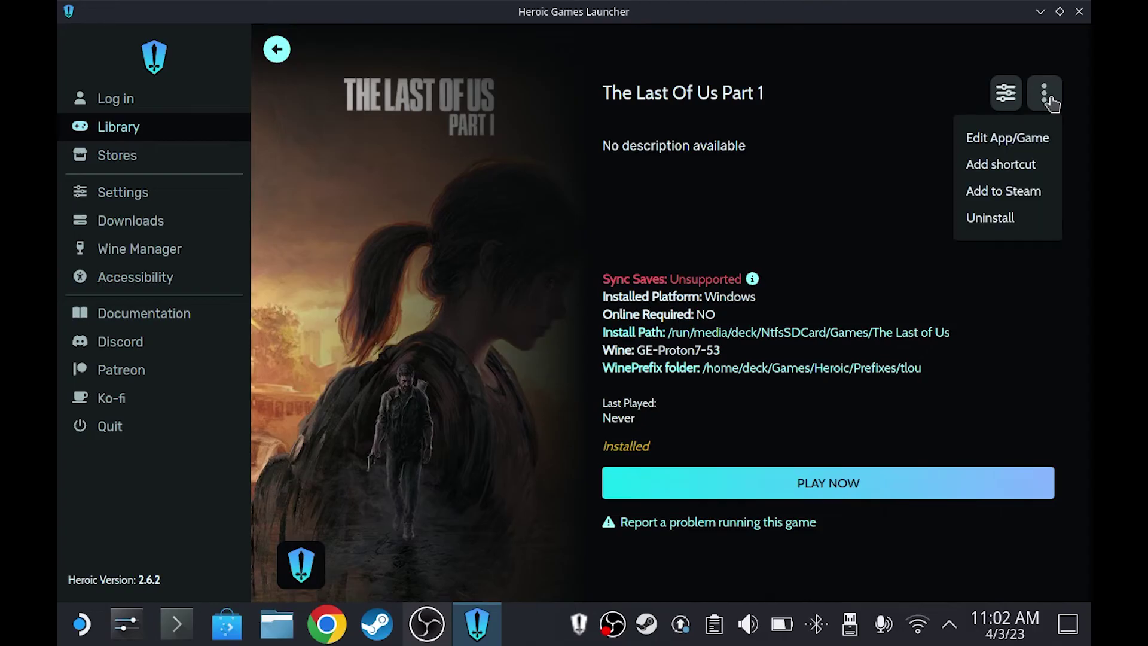
{"action": "left_click", "coordinate": [1008, 191]}
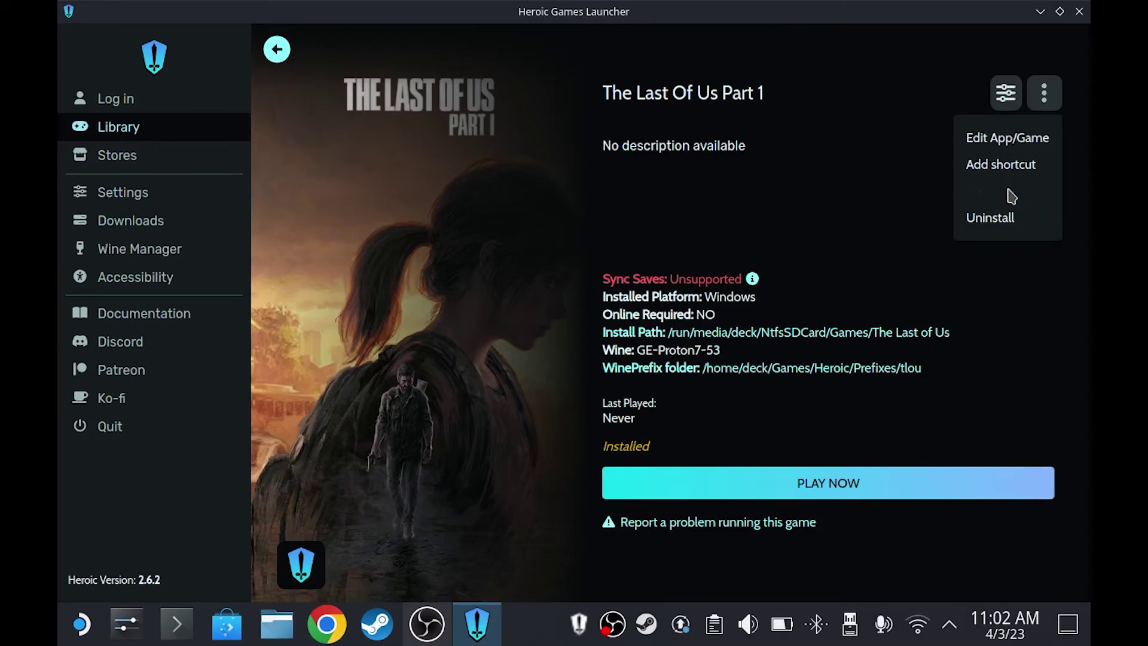
{"action": "left_click", "coordinate": [867, 201]}
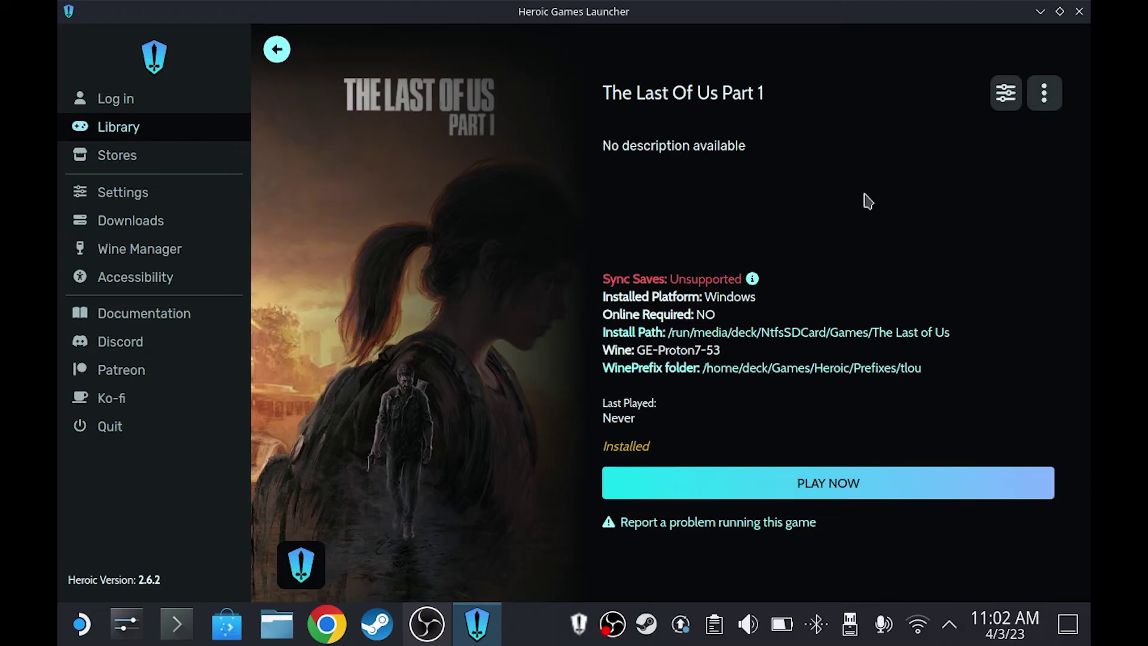
{"action": "left_click", "coordinate": [277, 49]}
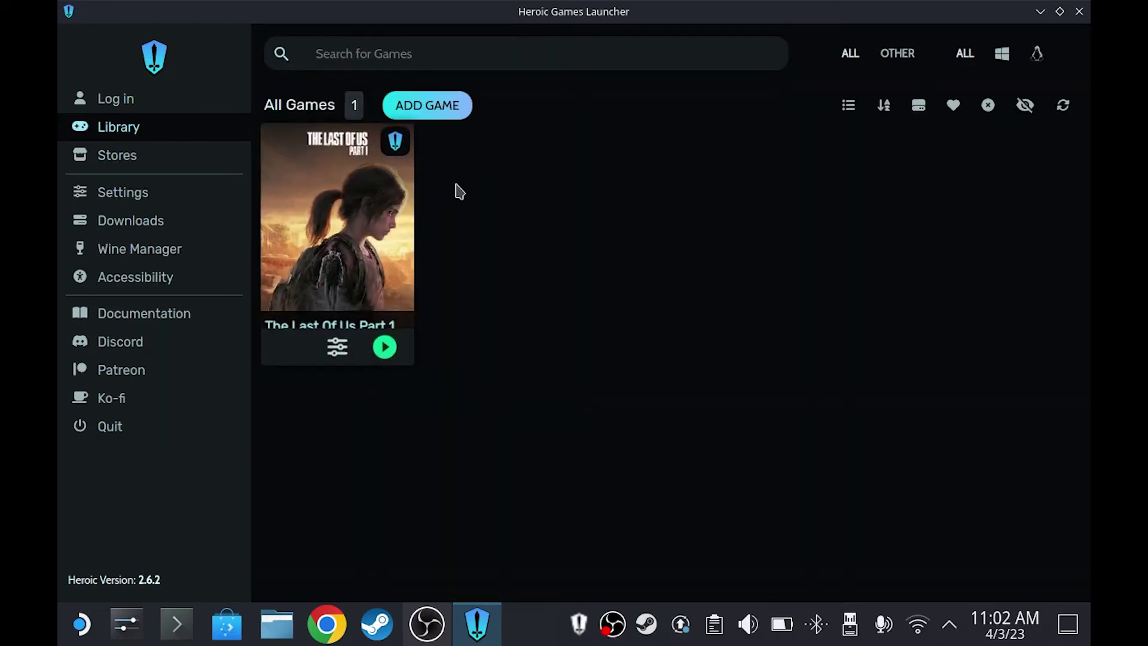
{"action": "left_click", "coordinate": [1079, 11]}
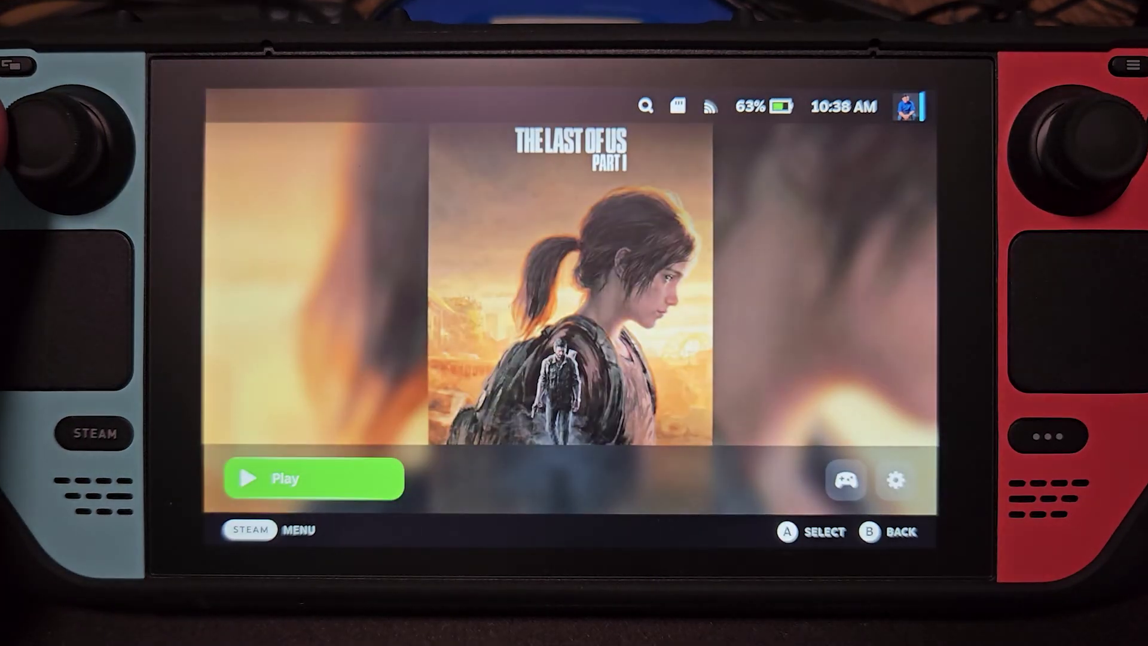
Launch The Last of Us Part 1 from Steam, dismiss the outdated-drivers warning, and reach the main menu.
{"action": "key", "text": "Return"}
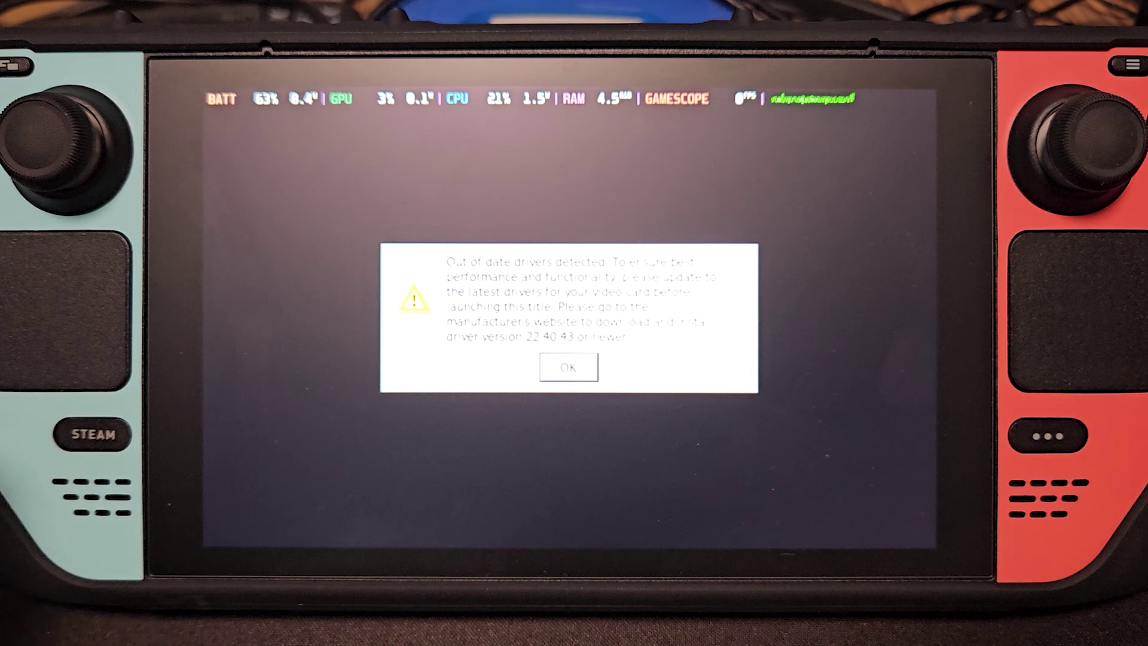
{"action": "left_click", "coordinate": [570, 359]}
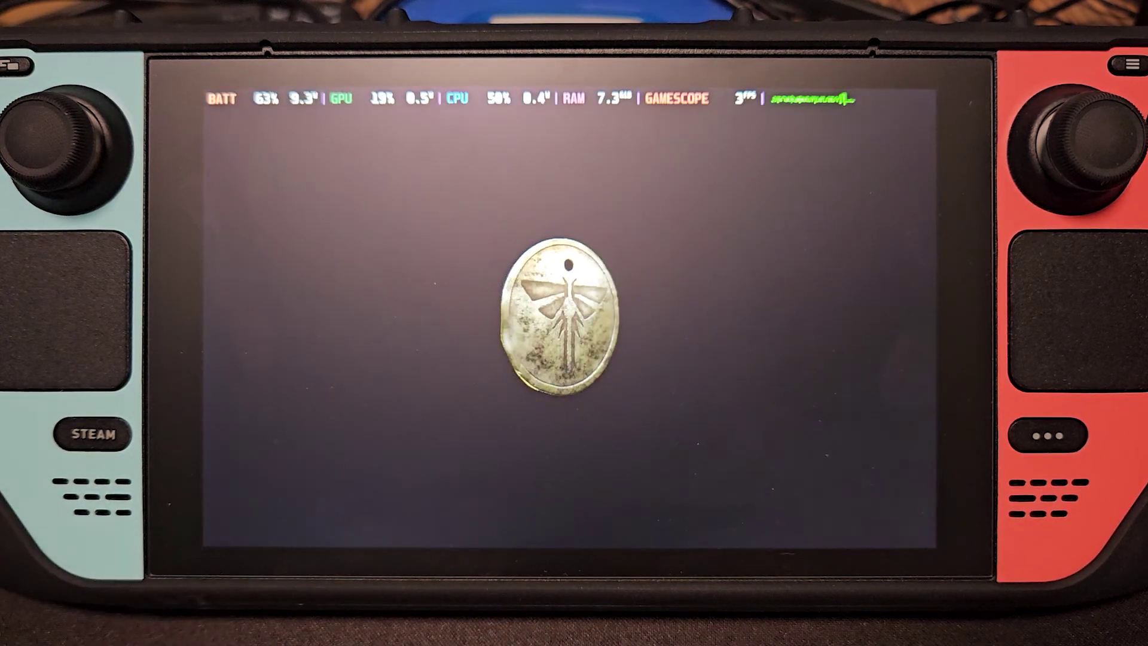
{"action": "key", "text": "Down"}
{"action": "key", "text": "Down"}
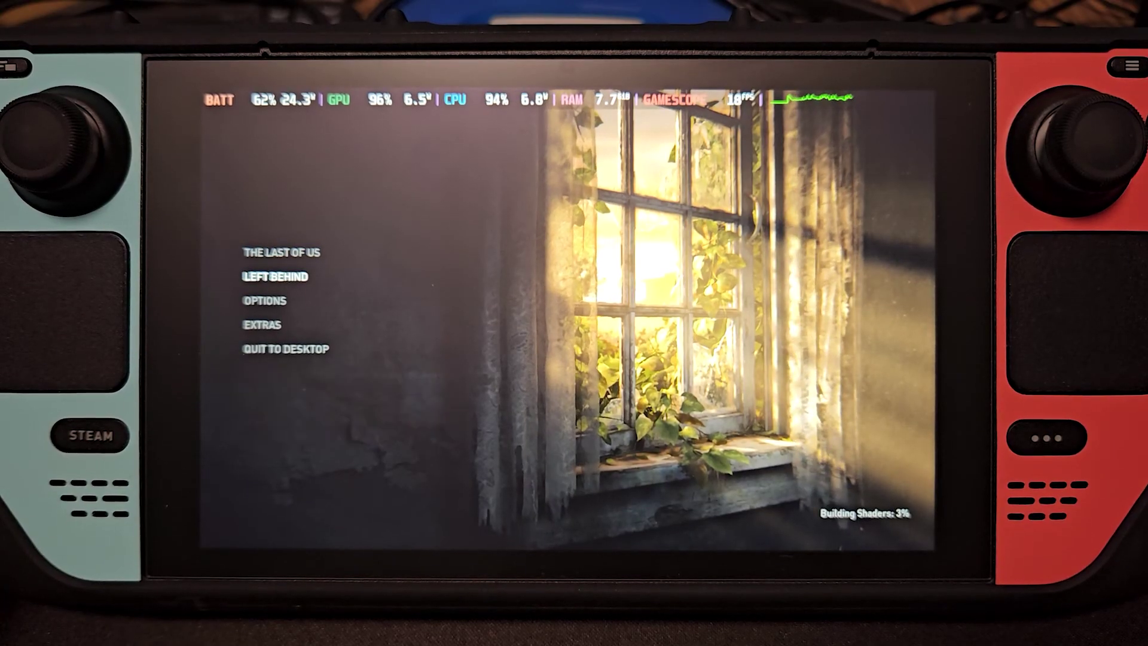
{"action": "key", "text": "Up"}
{"action": "key", "text": "Up"}
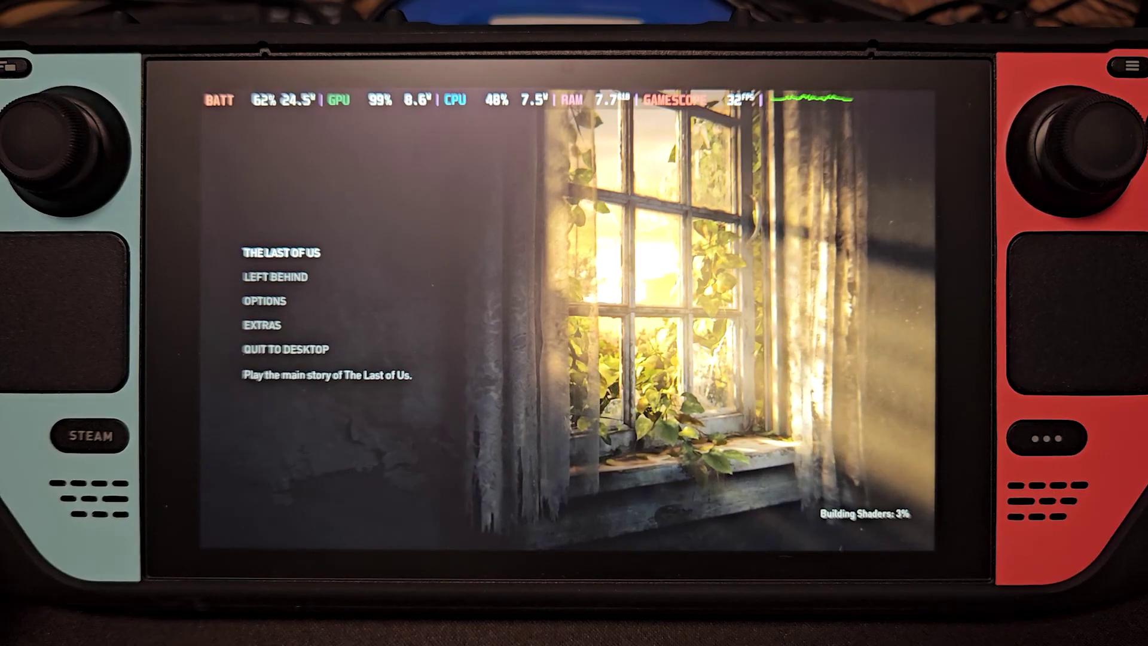